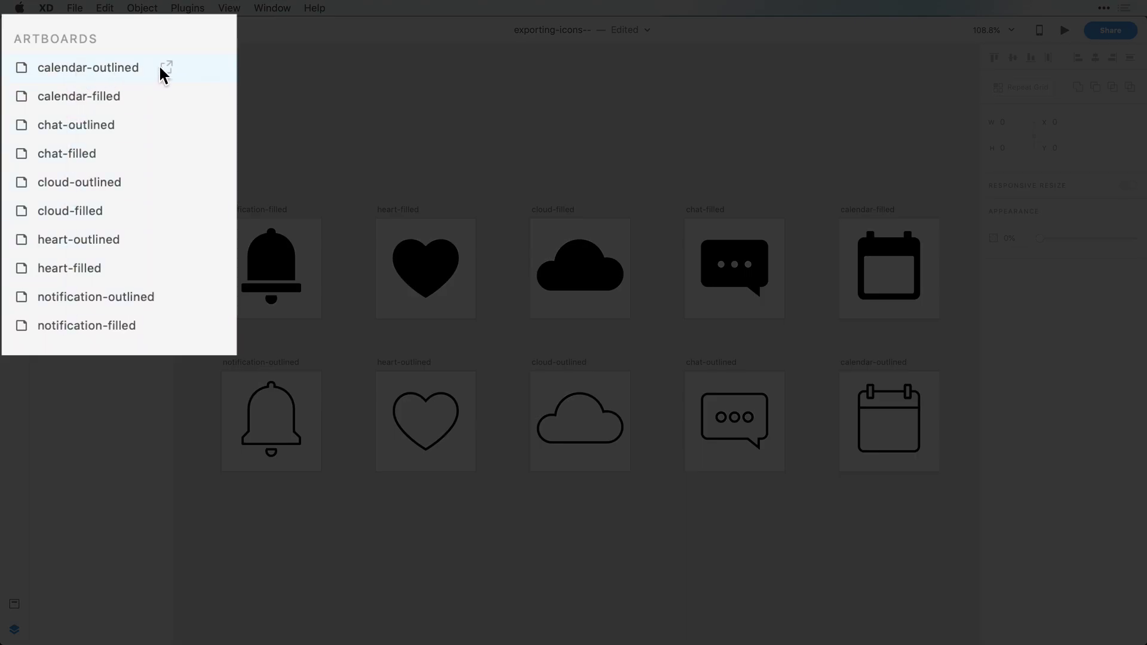
Mark the calendar, chat, cloud, heart and notification artboards for batch export in the Layers panel.
left_click(166, 68)
left_click(166, 96)
left_click(166, 125)
left_click(166, 211)
left_click(166, 239)
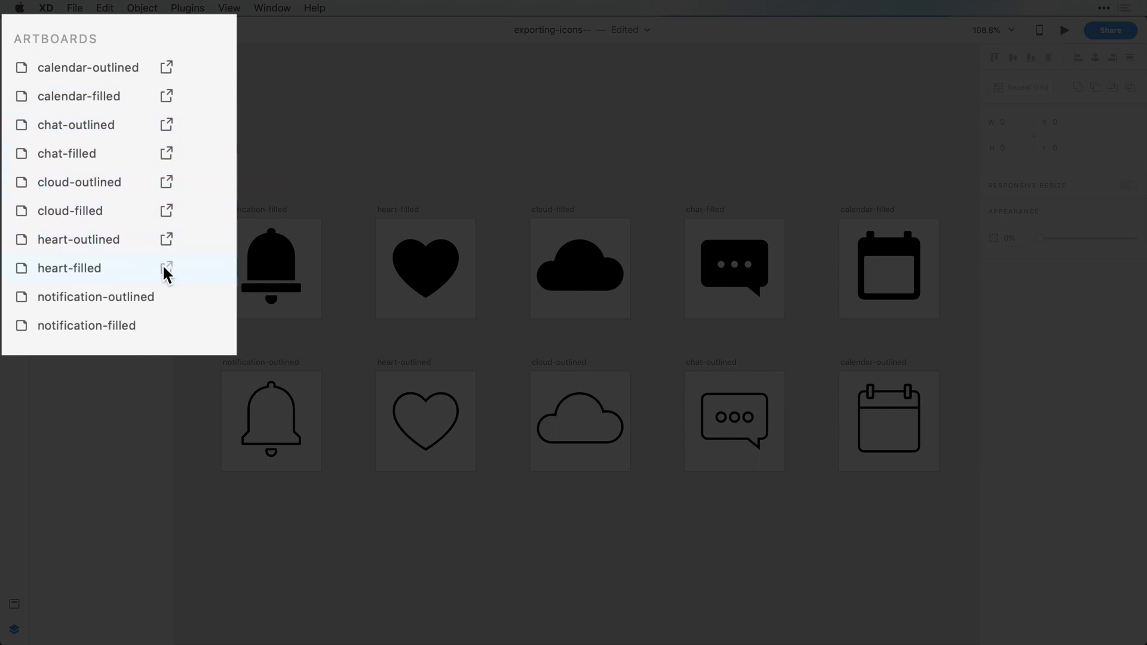
left_click(166, 326)
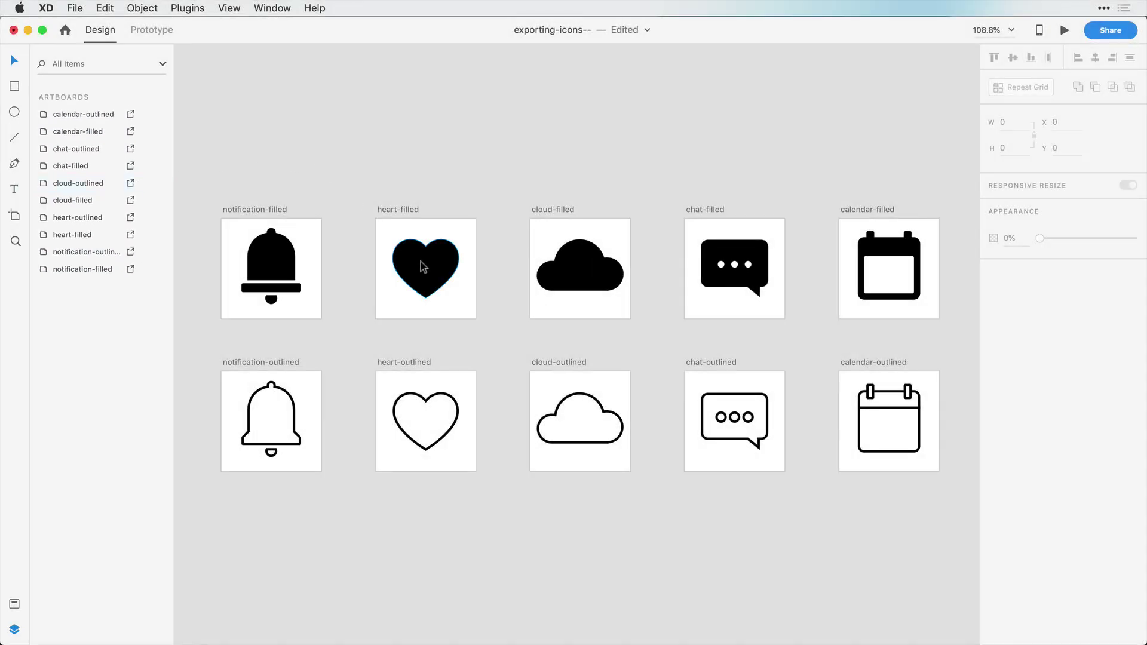
left_click(421, 264)
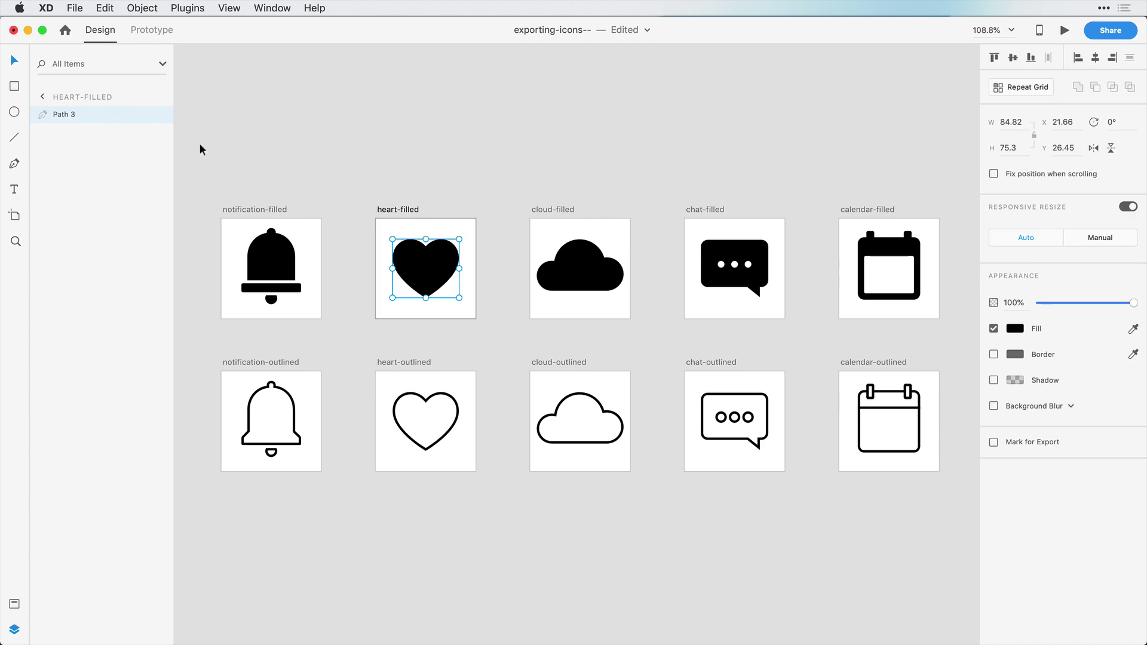
left_click(131, 114)
left_click_drag(574, 278, 421, 274)
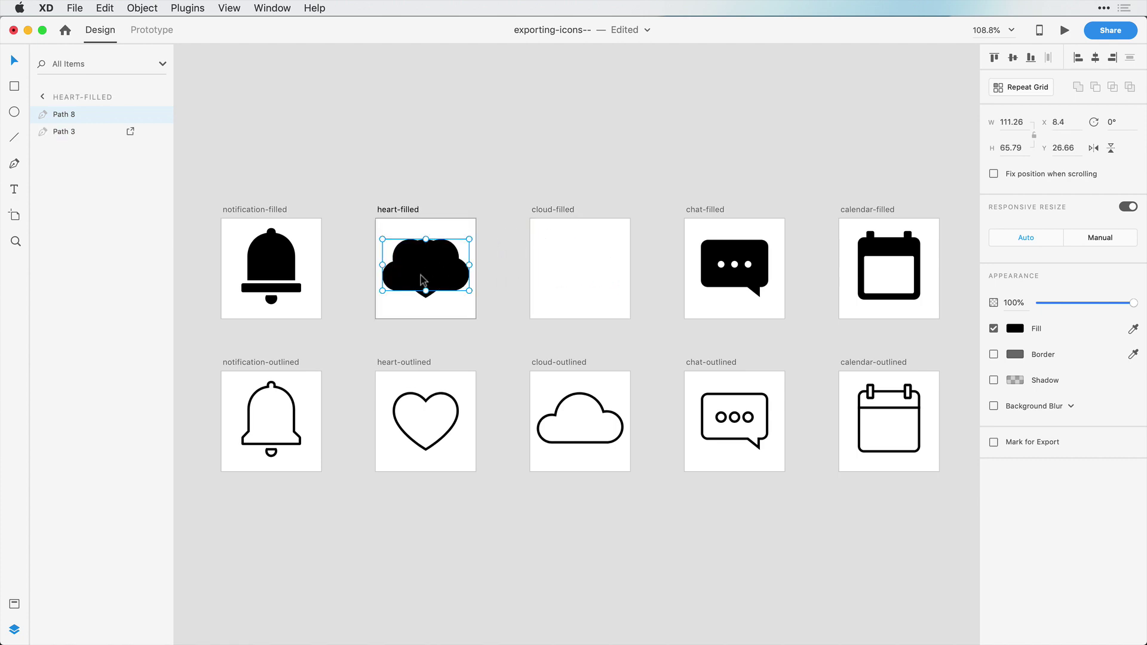
left_click_drag(311, 265, 461, 267)
left_click_drag(698, 277, 406, 274)
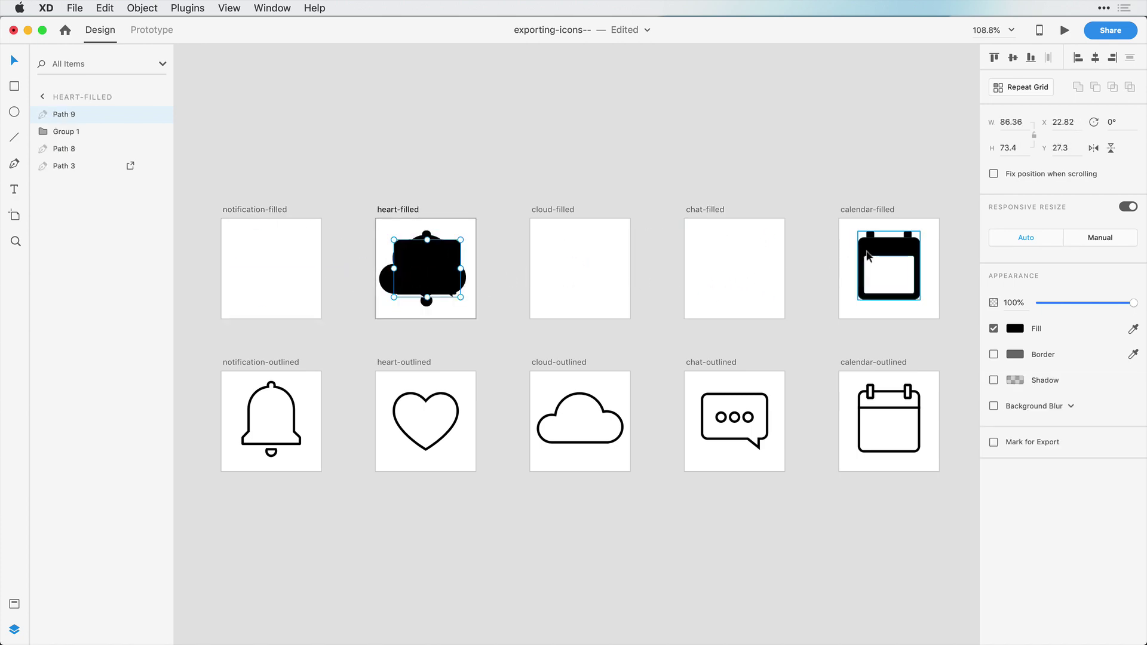
left_click_drag(868, 257, 399, 262)
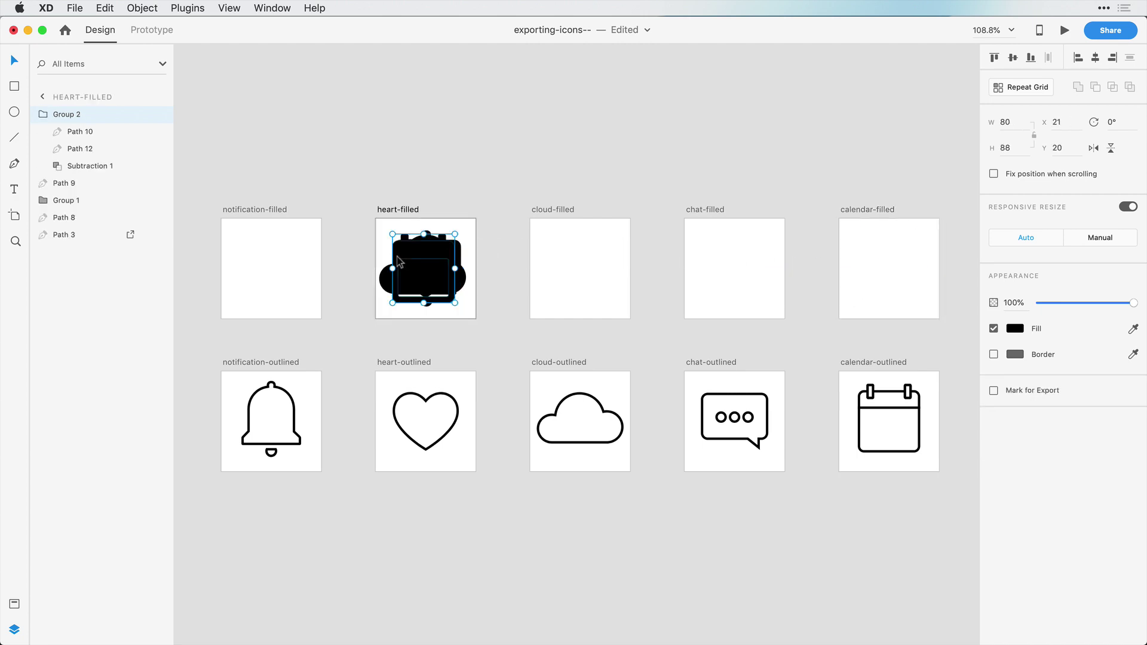
key("super+z")
key("super+z")
key("super+z")
key("super+z")
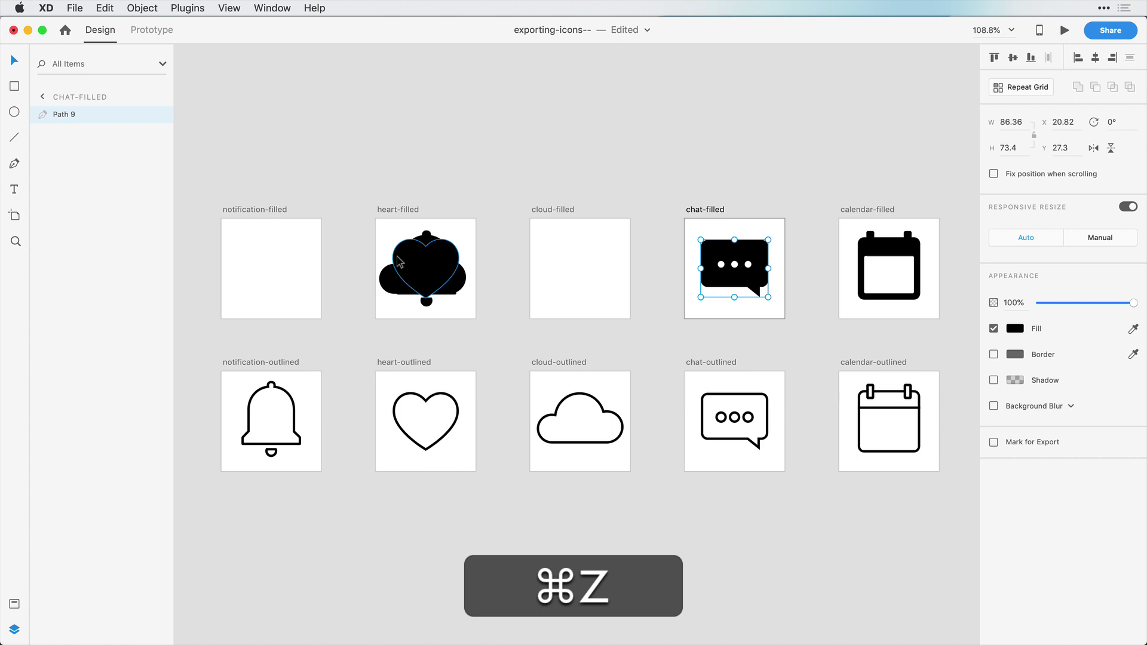
key("super+z")
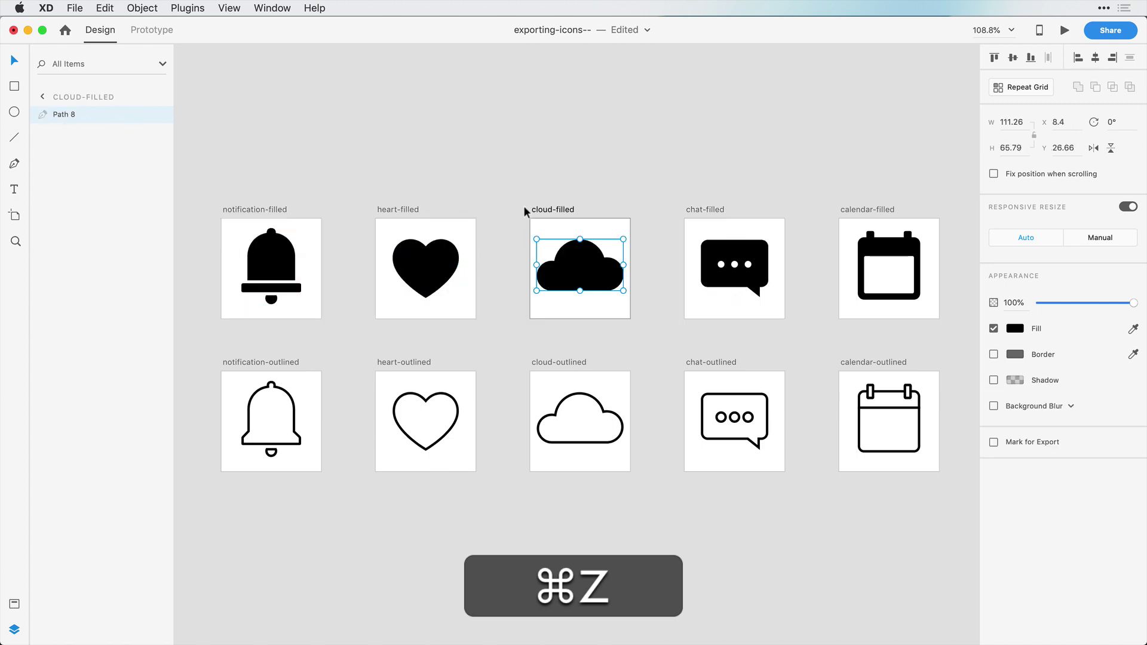
left_click(537, 209)
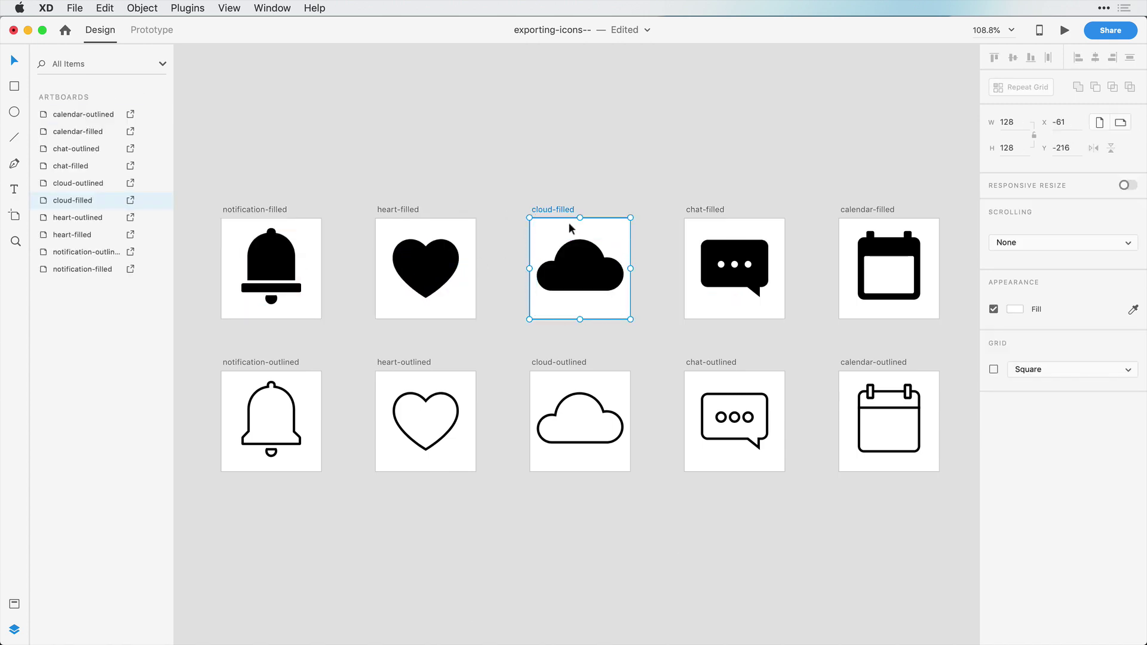
left_click(576, 192)
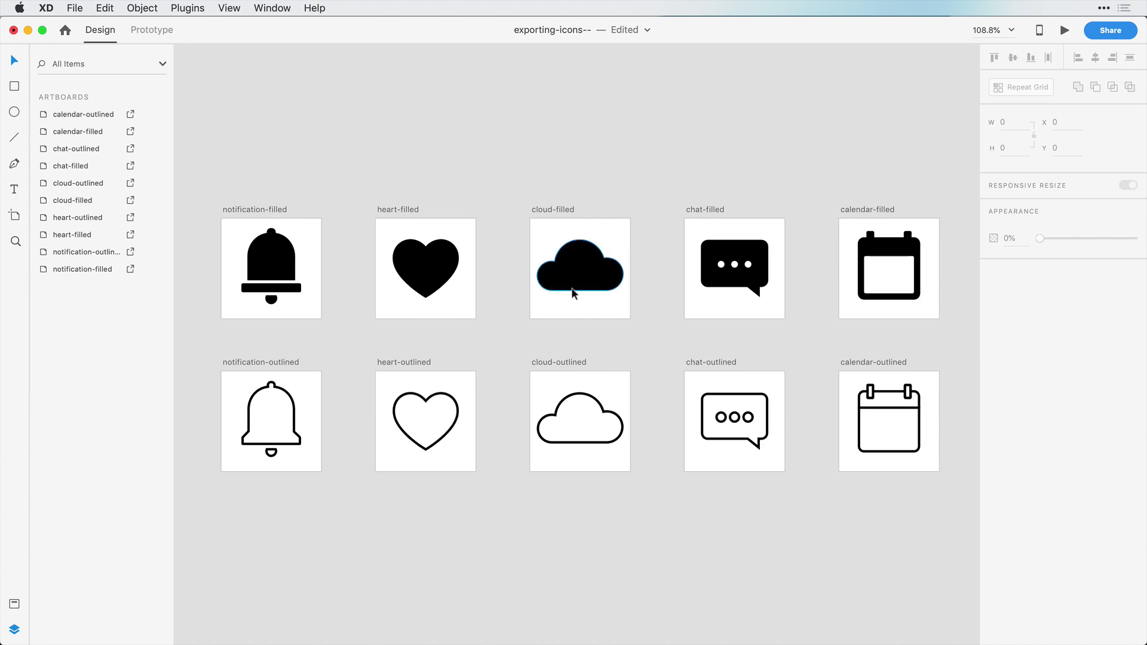
left_click(448, 257)
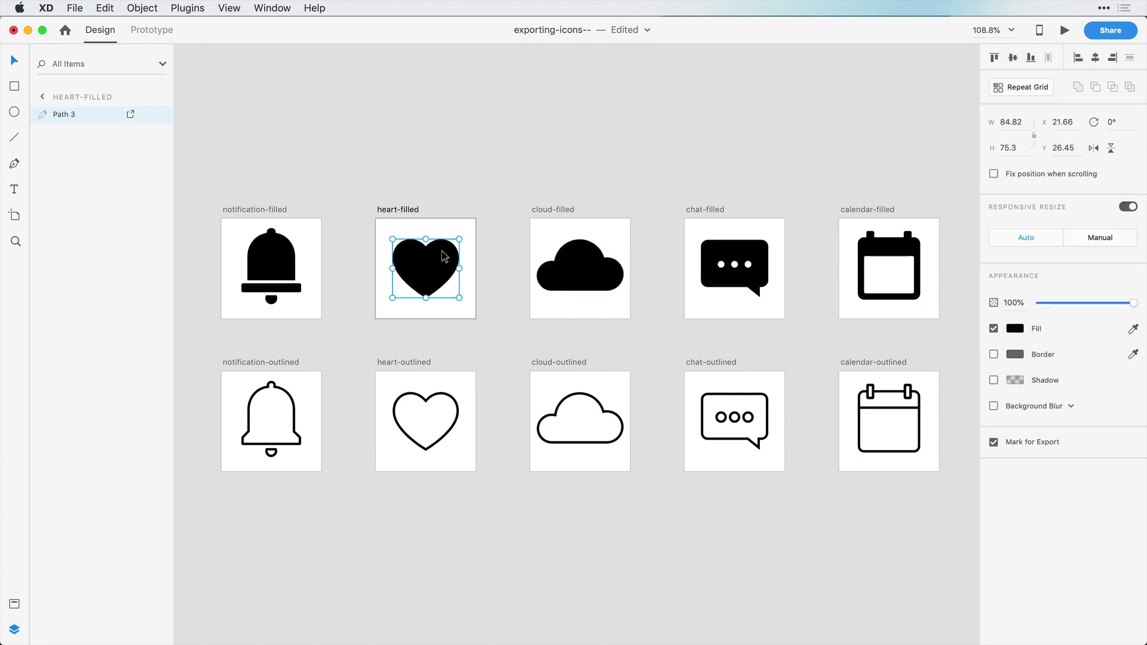
left_click(129, 116)
left_click(436, 183)
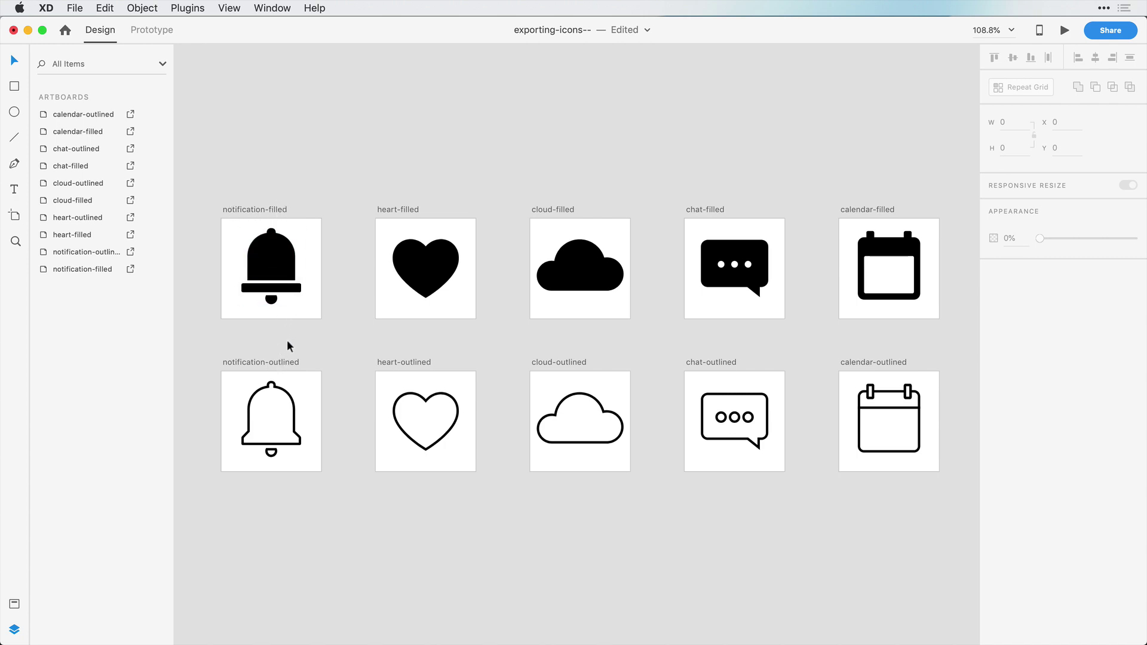
left_click(265, 208)
double_click(266, 207)
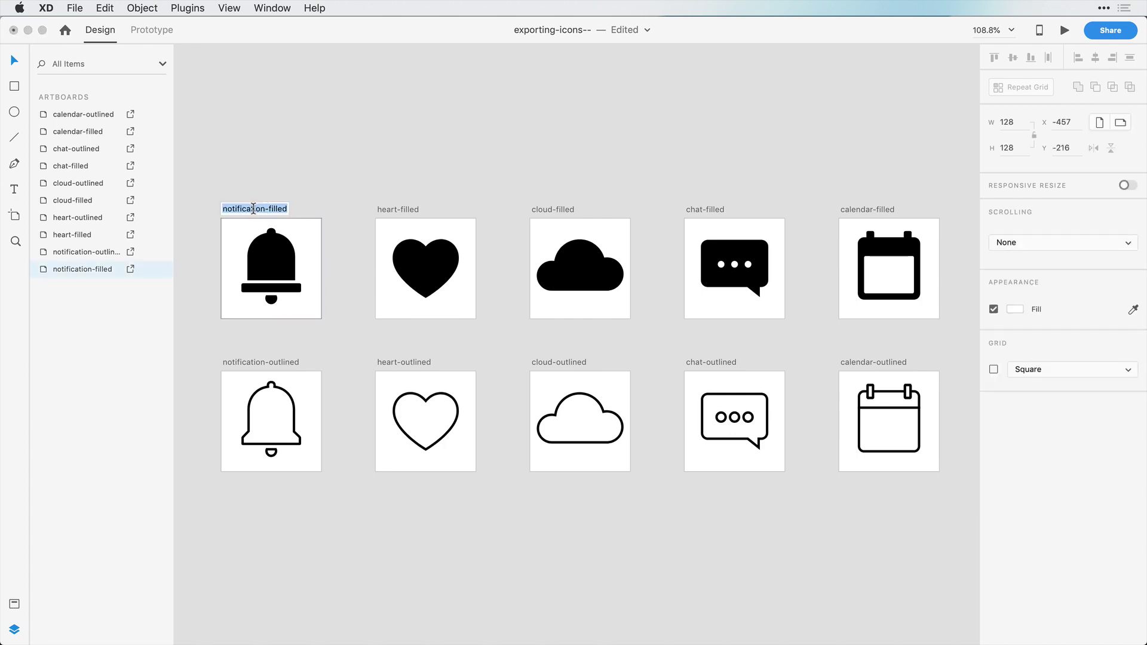
left_click(266, 209)
key("Return")
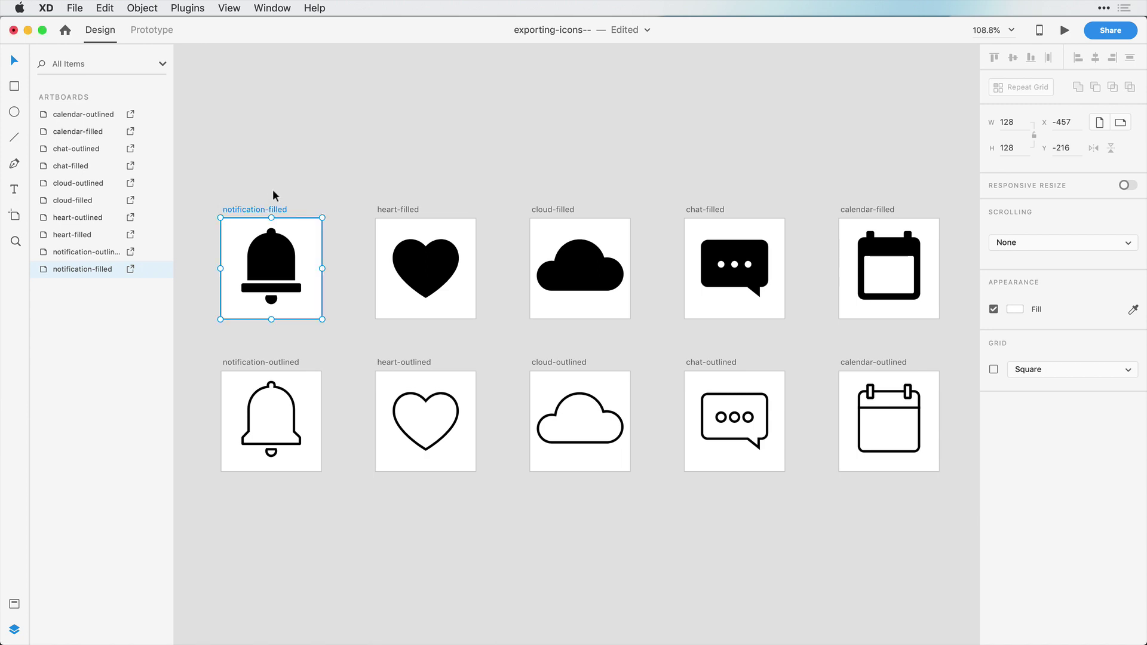
left_click(270, 200)
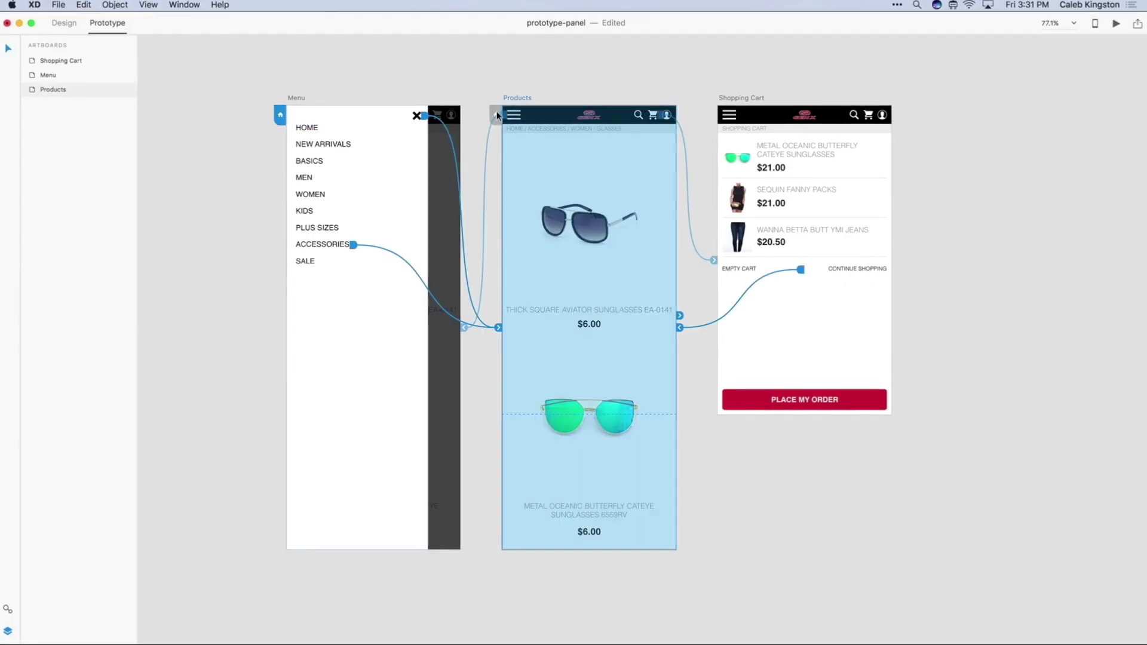
left_click(497, 115)
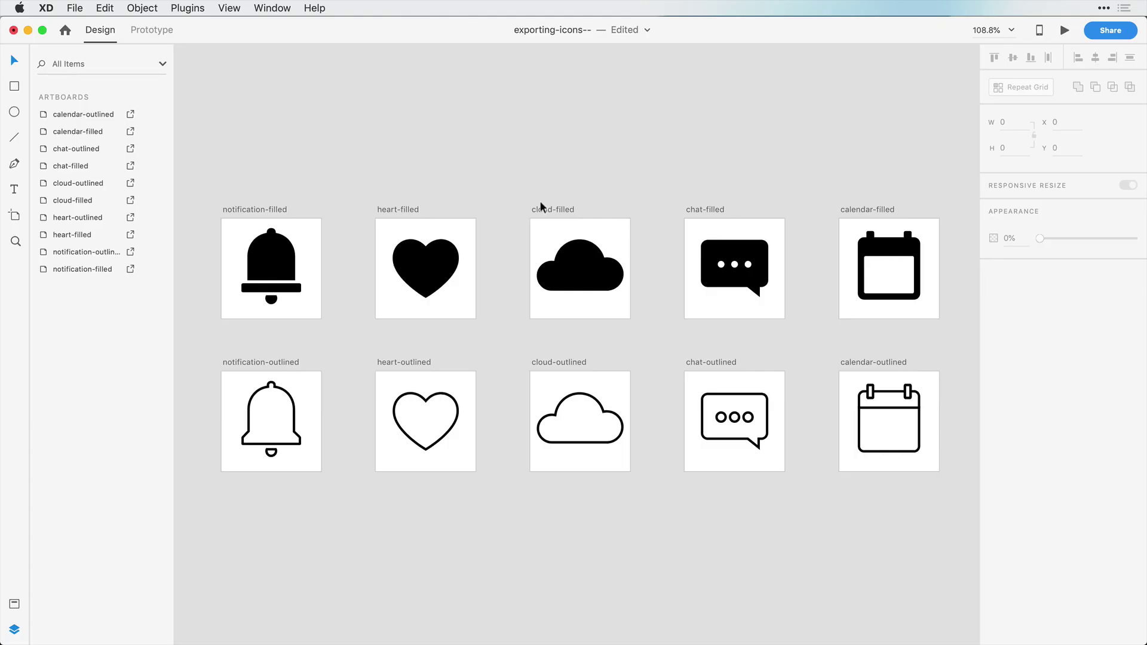
Select all ten filled and outlined icon artboards, uncheck their white Fill, then deselect.
left_click(392, 210)
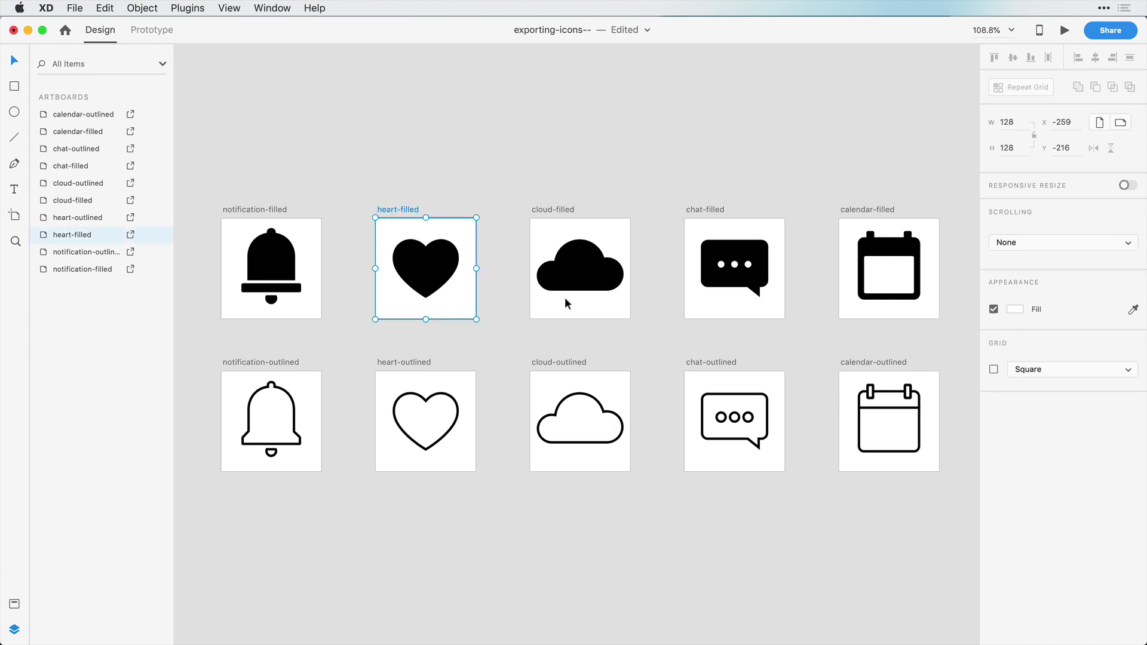
left_click(283, 214, "shift")
left_click(544, 211, "shift")
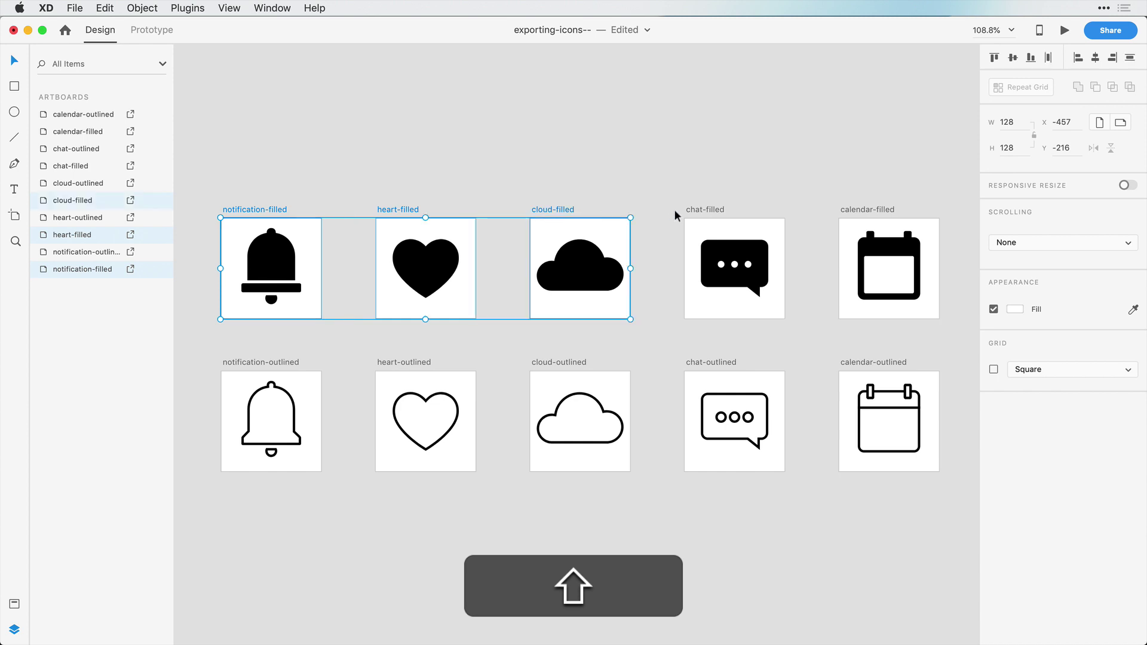
left_click(705, 210, "shift")
left_click(849, 210, "shift")
left_click(860, 362, "shift")
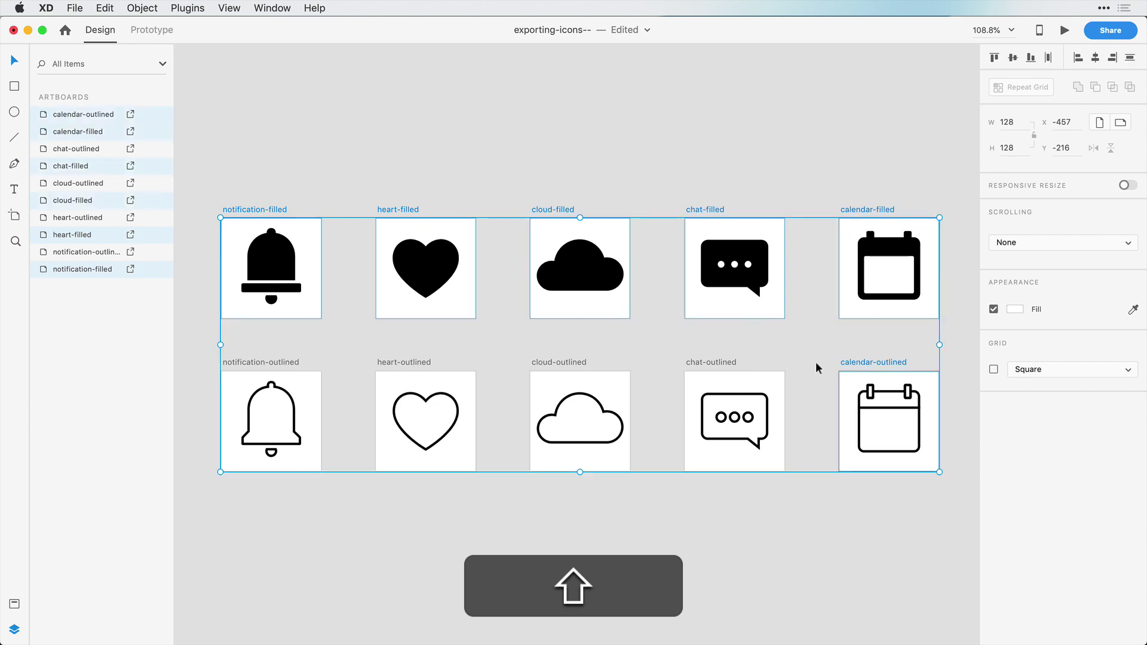
left_click(720, 362, "shift")
left_click(558, 363, "shift")
left_click(420, 361, "shift")
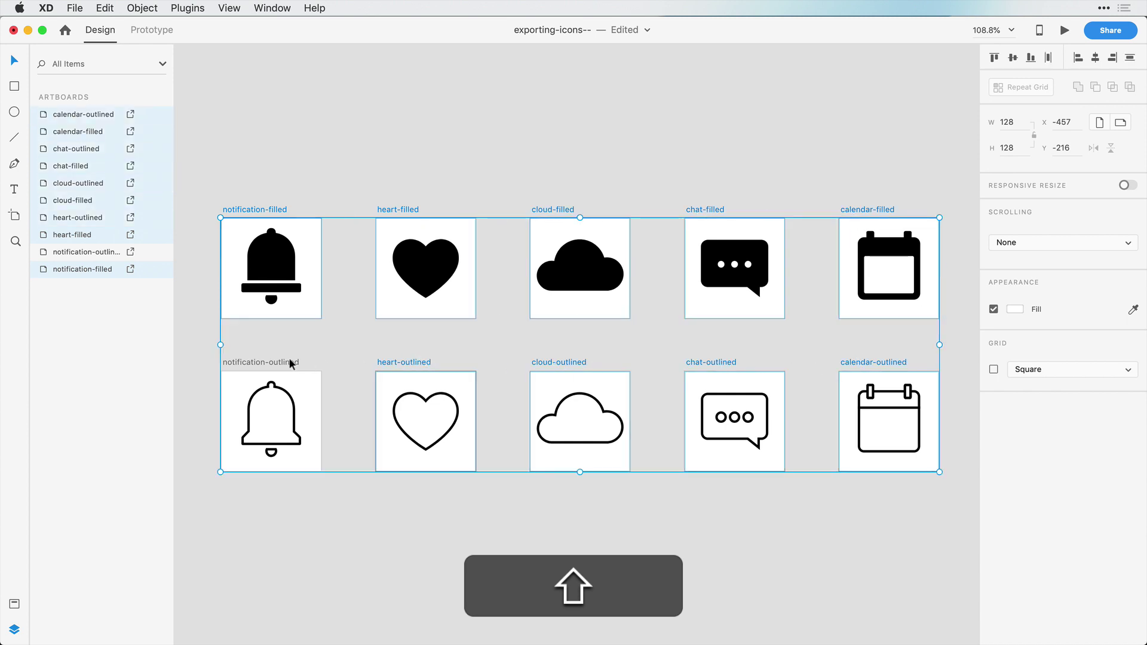
left_click(290, 362, "shift")
left_click(994, 310)
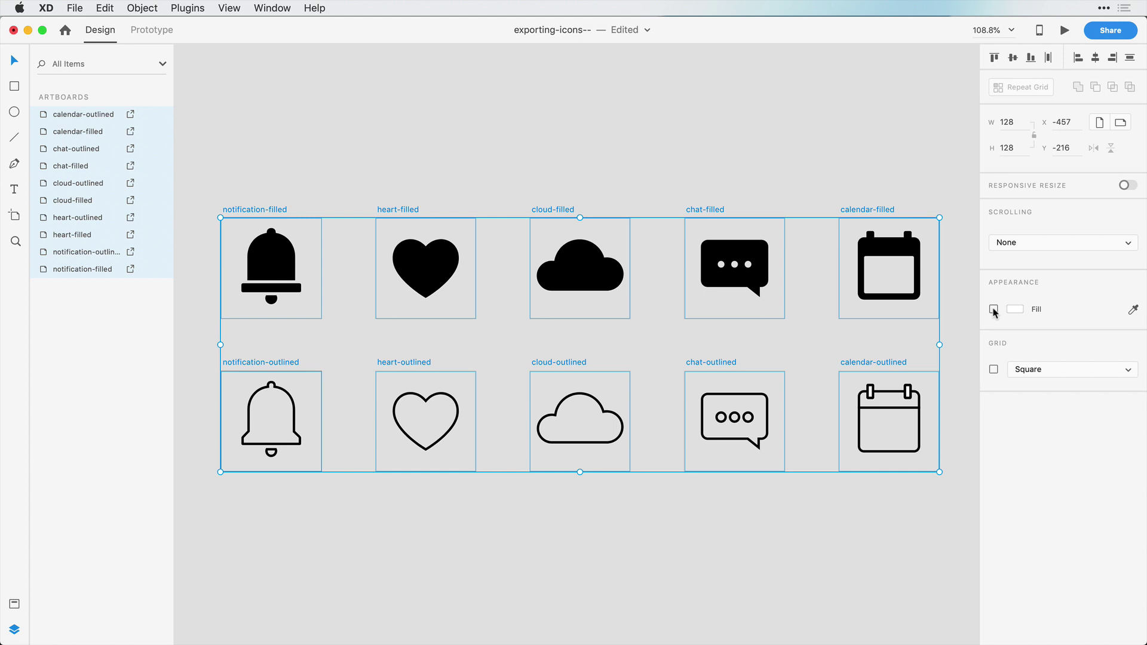
left_click(658, 177)
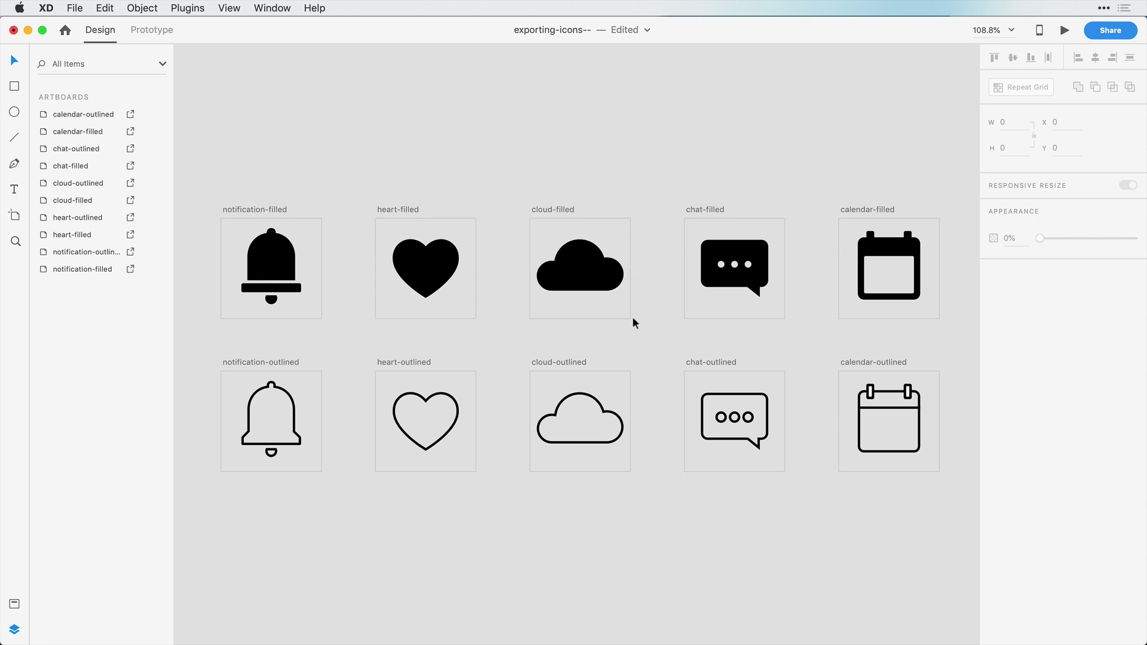
Use File > Export > Batch to export the marked artboards as SVG into icon-set.
left_click(76, 7)
mouse_move(120, 192)
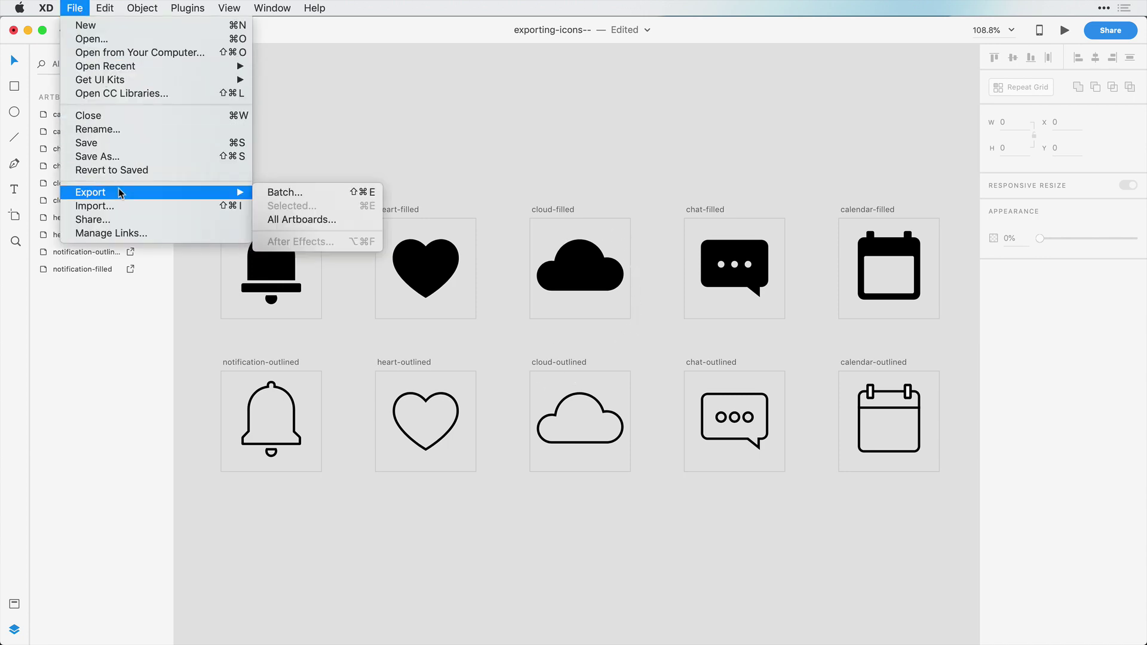
left_click(279, 194)
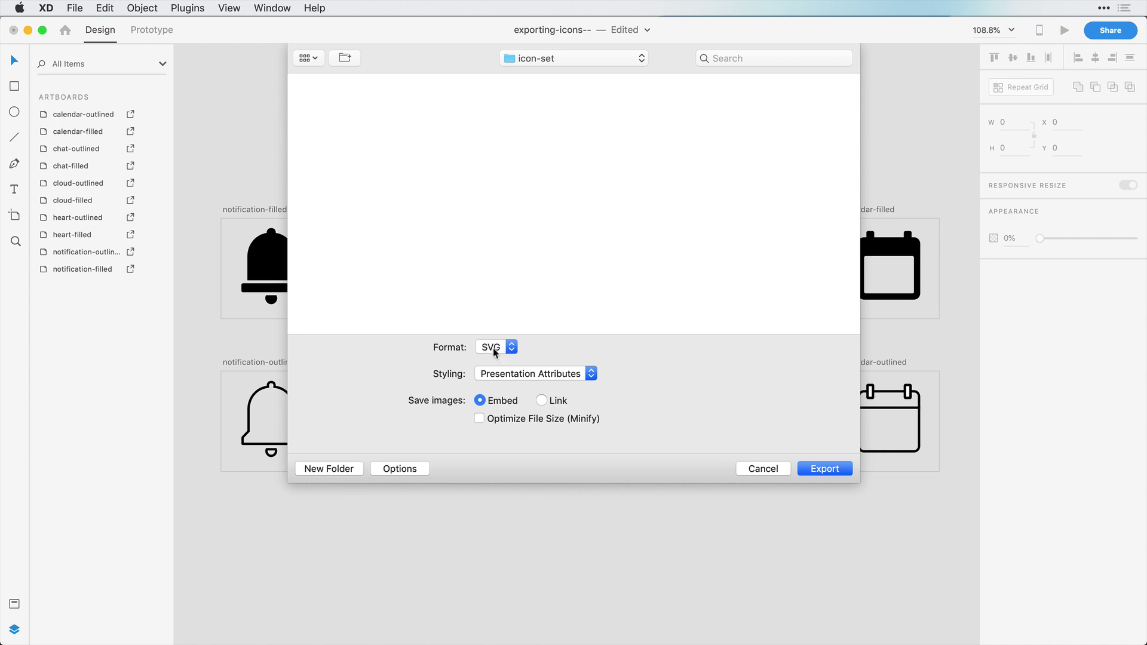
left_click(819, 468)
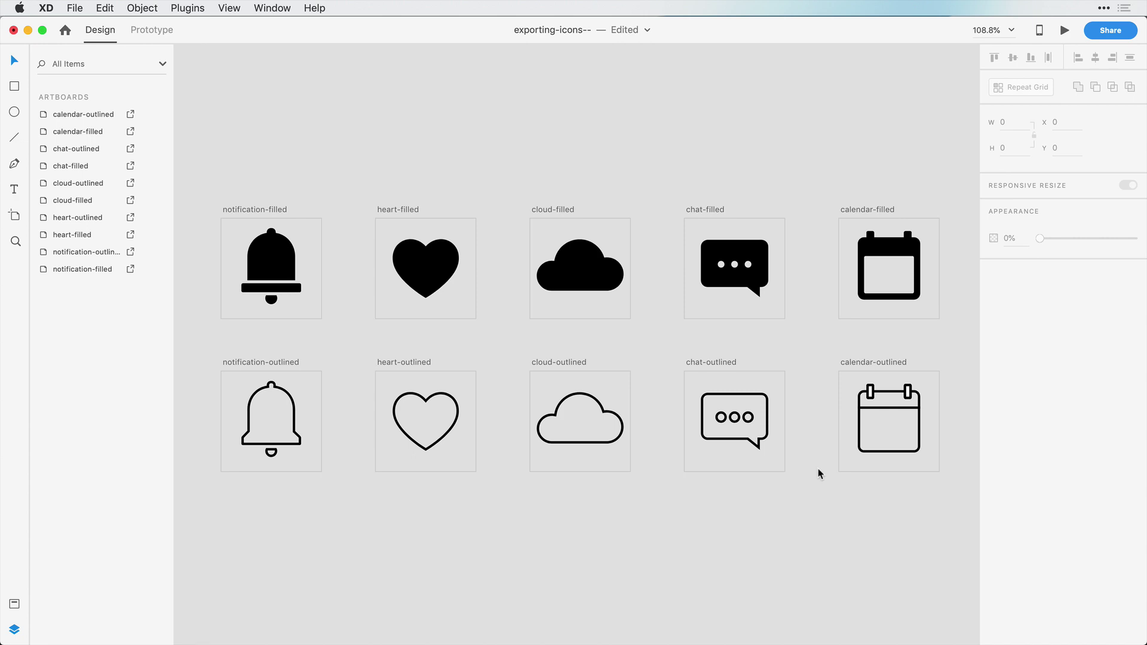
In the icon-set Finder window, open cloud-filled.svg with Adobe Illustrator CC 2019.
key("super+Tab")
left_click_drag(594, 90, 647, 97)
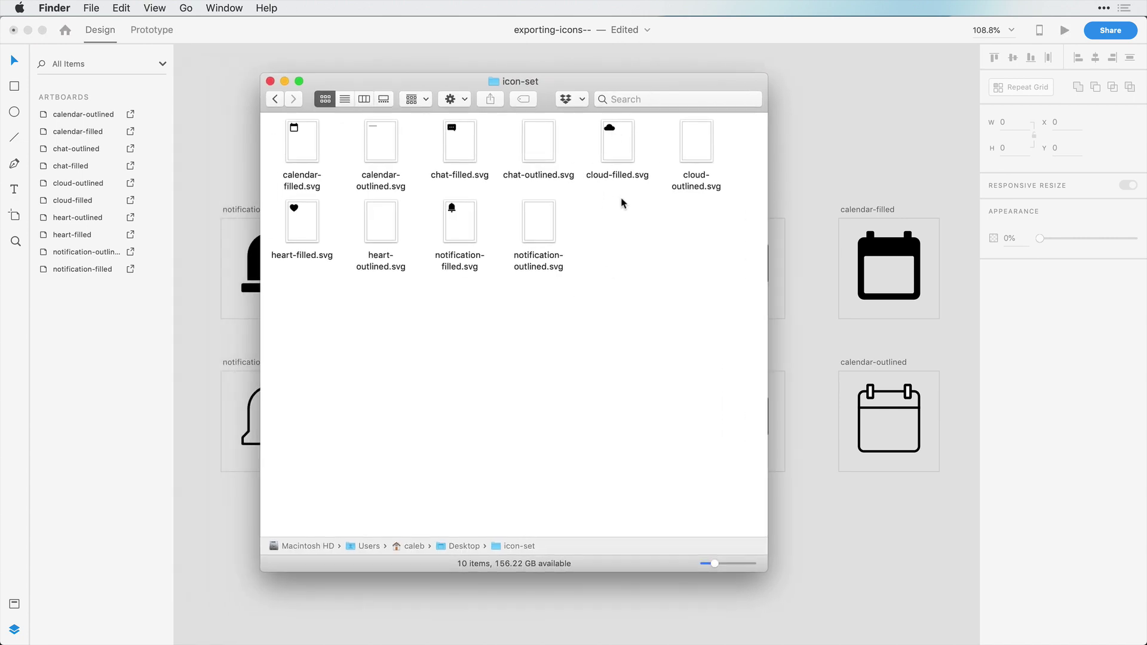
left_click(615, 134)
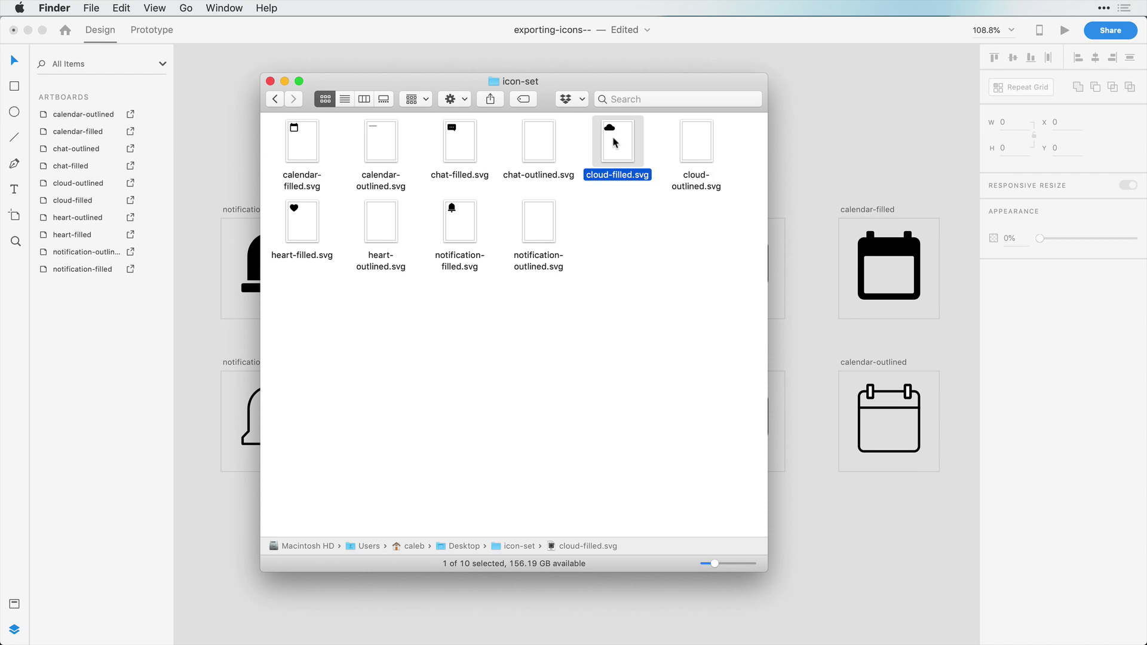
right_click(616, 132)
mouse_move(740, 157)
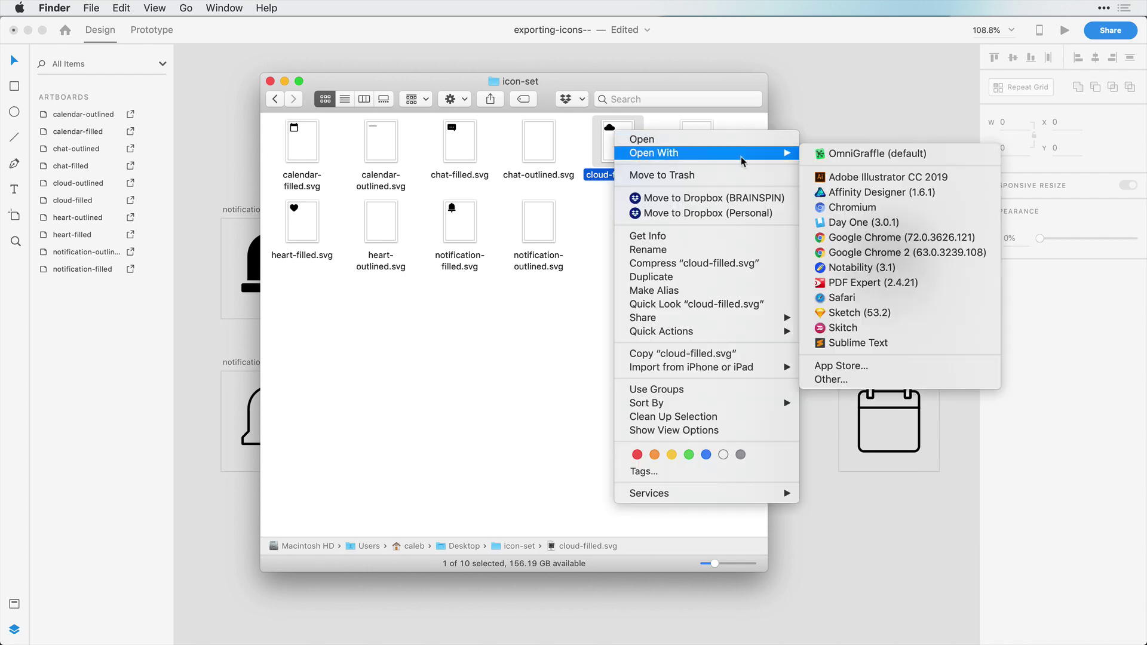
left_click(859, 177)
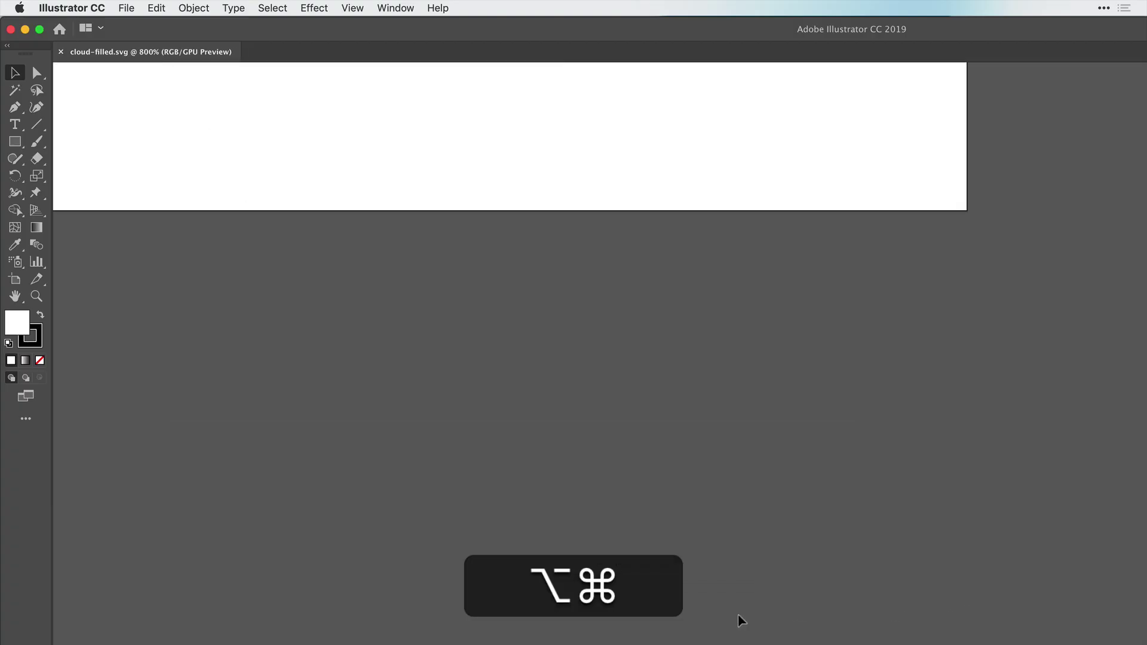
Fit the artboard in view, enter the cloud group and select its outline path for direct editing.
key("super+alt+0")
double_click(601, 350)
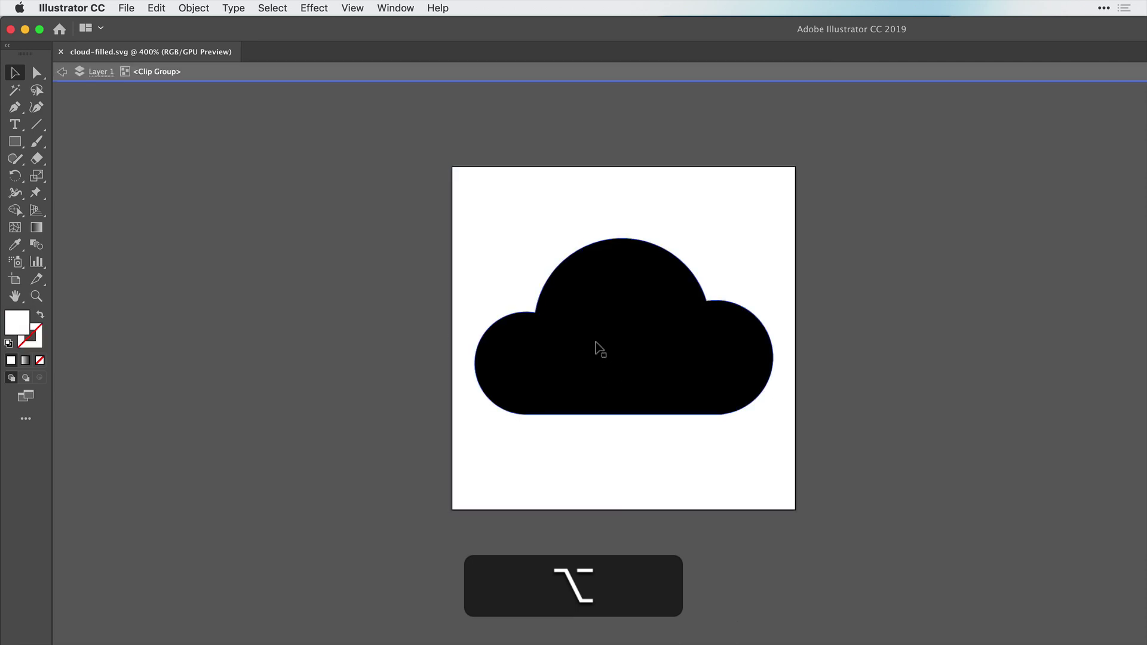
double_click(581, 322)
left_click(568, 317)
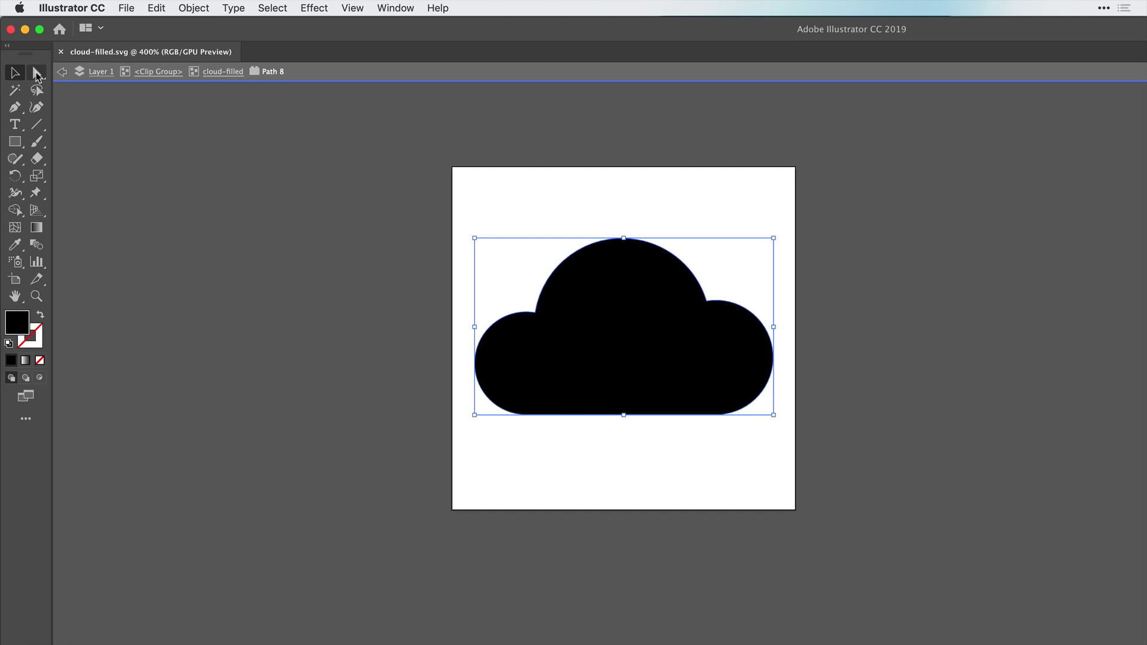
left_click(37, 73)
Flatten the cloud's top curve by moving its top anchor and handles, then exit the group.
left_click_drag(632, 243, 548, 238)
mouse_move(664, 220)
left_mouse_down()
mouse_move(665, 210)
mouse_move(697, 226)
mouse_move(635, 209)
mouse_move(683, 208)
left_mouse_up()
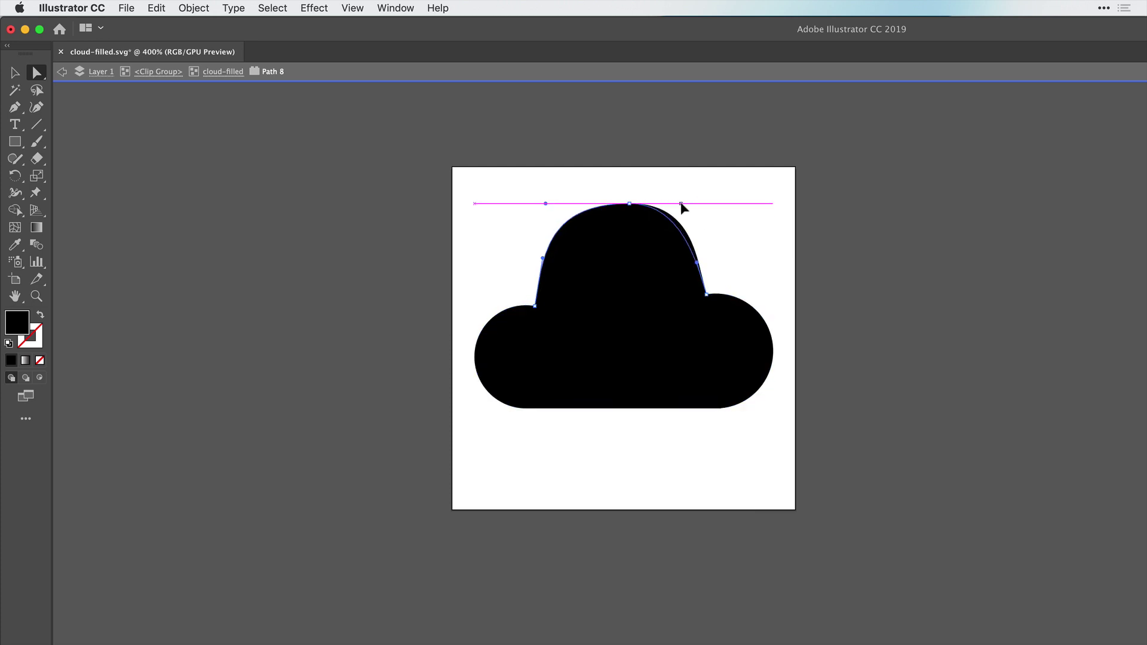
left_click_drag(547, 204, 632, 222)
double_click(716, 213)
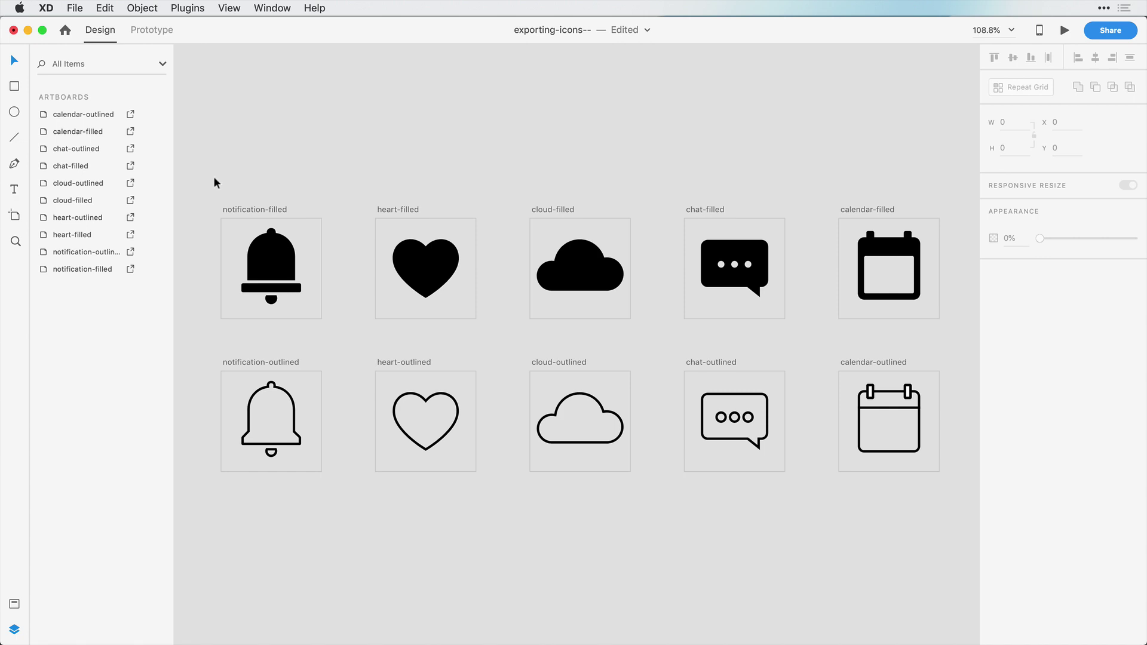
Reopen File > Export > Batch and show the list of export formats.
left_click(75, 8)
mouse_move(104, 192)
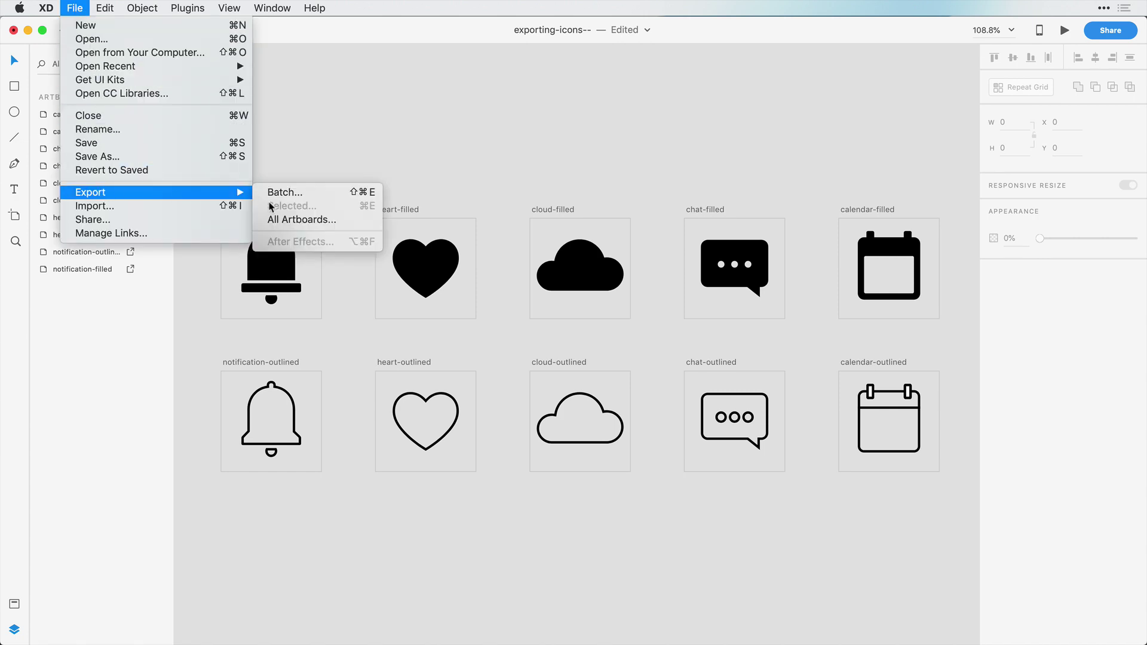
left_click(287, 192)
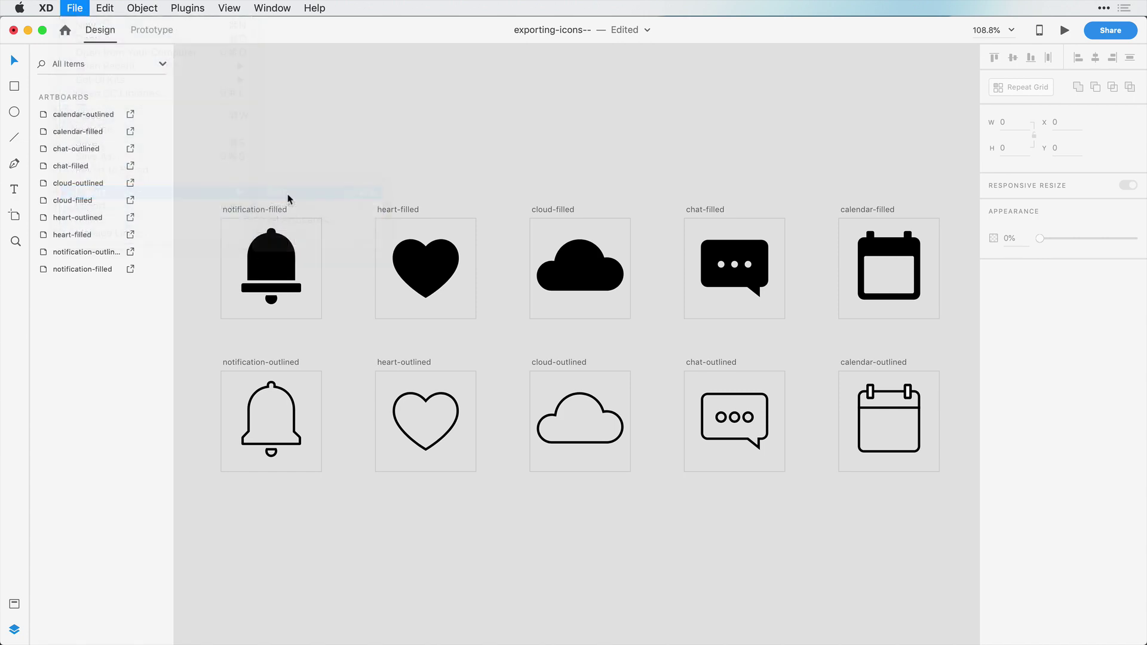
left_click(491, 349)
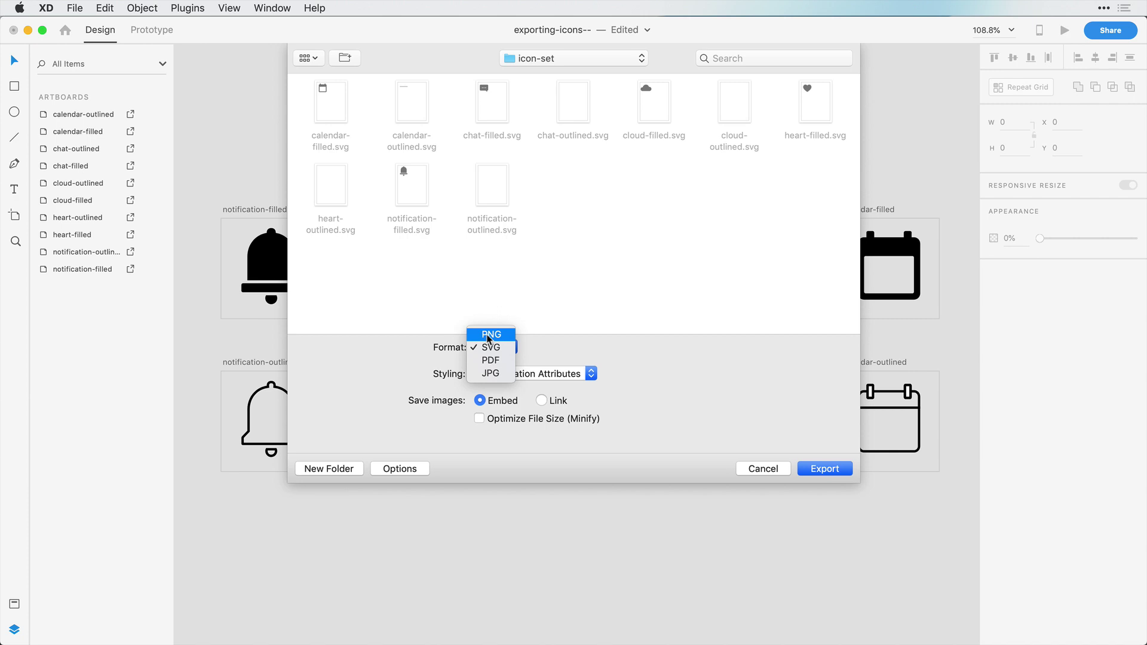
Set the batch export format to PNG targeting iOS.
left_click(488, 336)
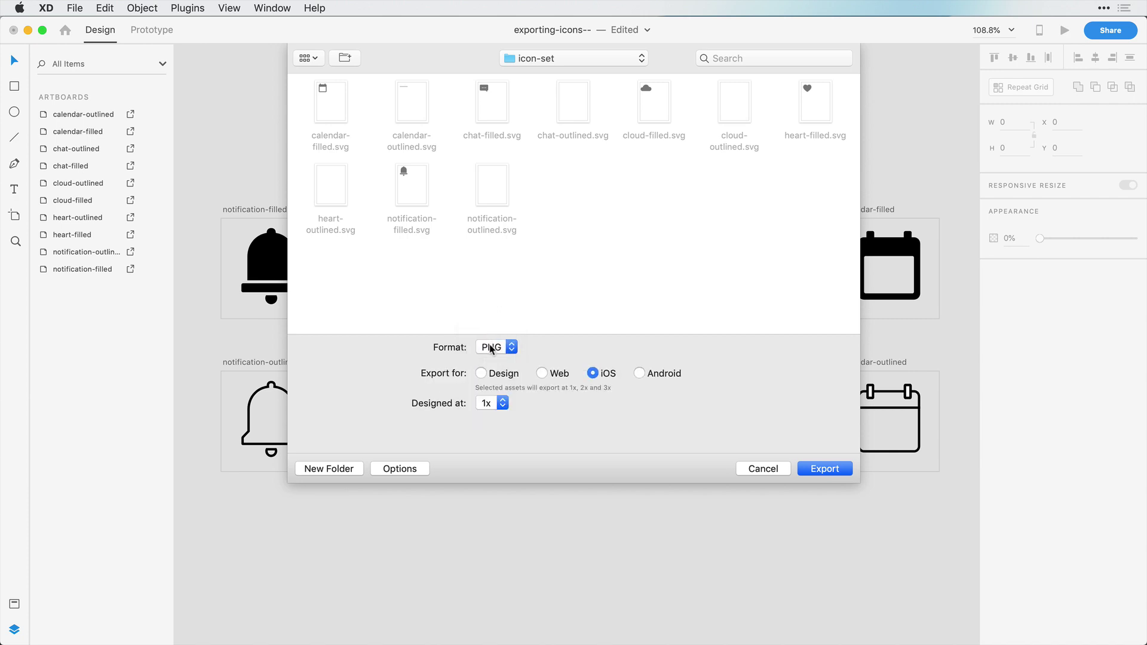
left_click(481, 374)
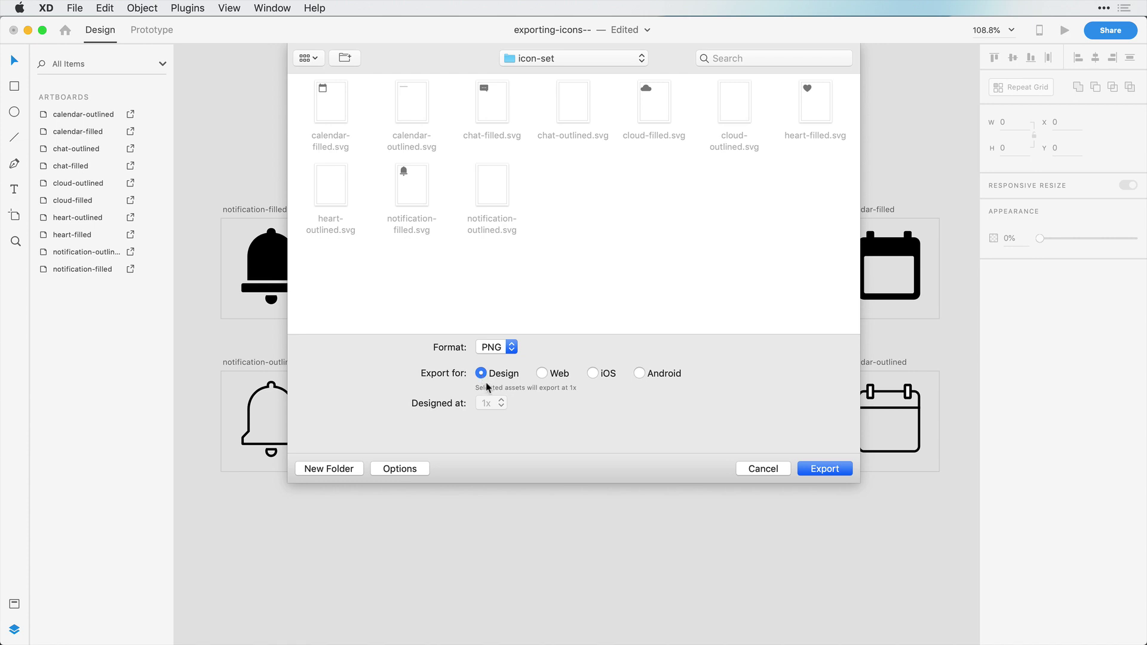
left_click(542, 374)
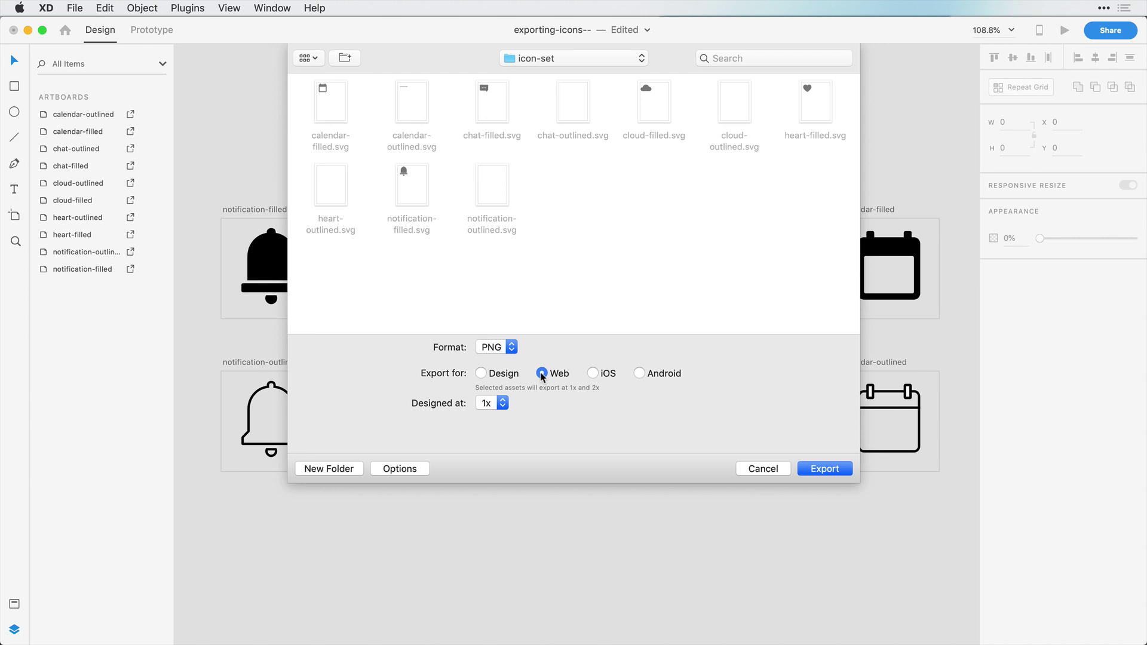
left_click(593, 373)
left_click(638, 372)
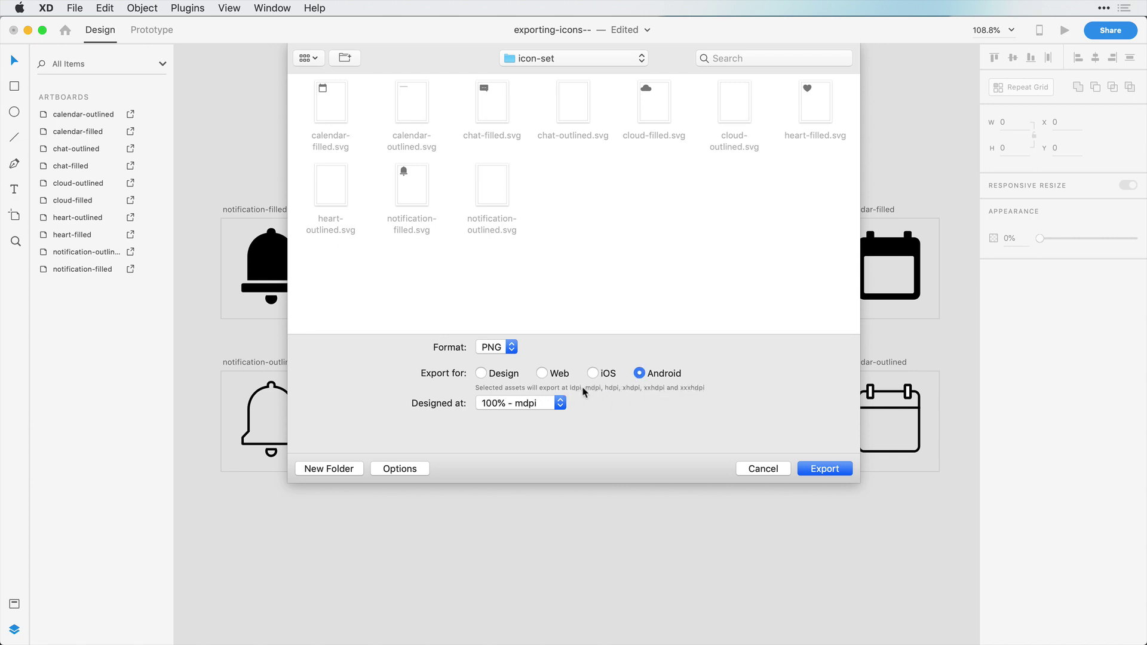
left_click(592, 373)
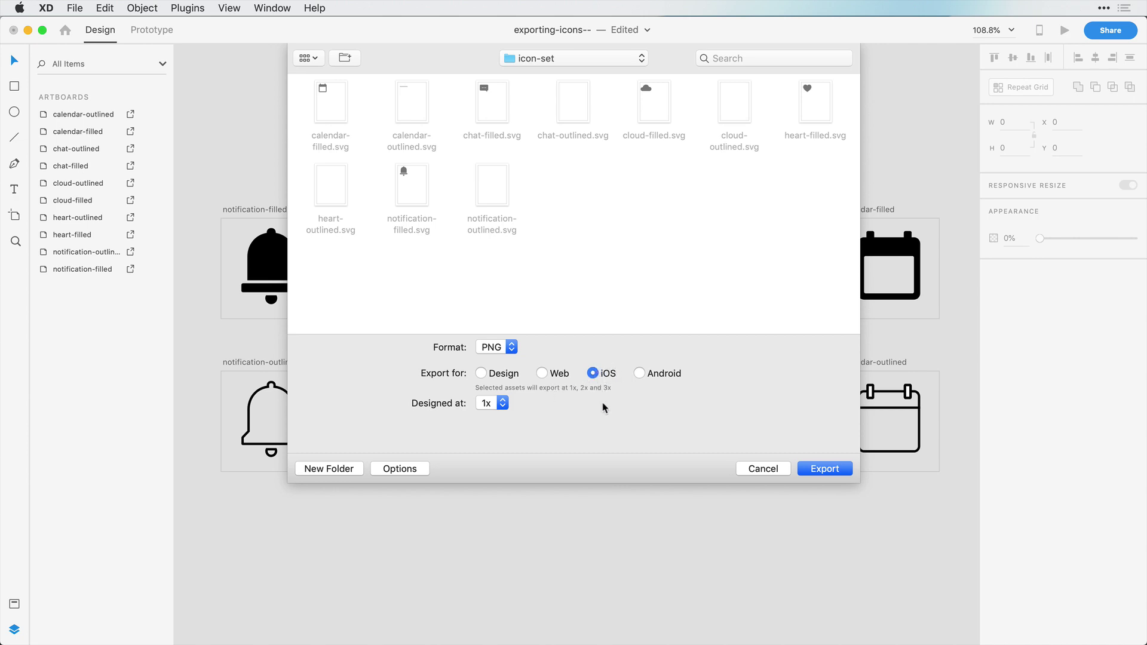
Delete all the old SVG files from the icon-set folder in Finder.
key("super+Tab")
key("super+a")
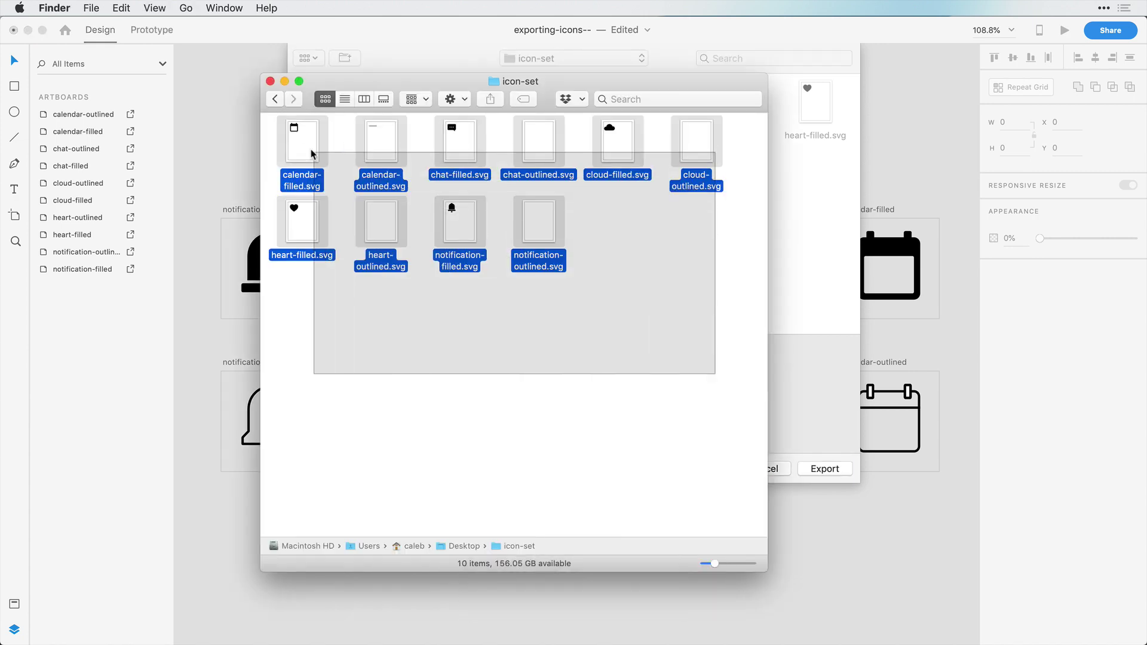
key("super+BackSpace")
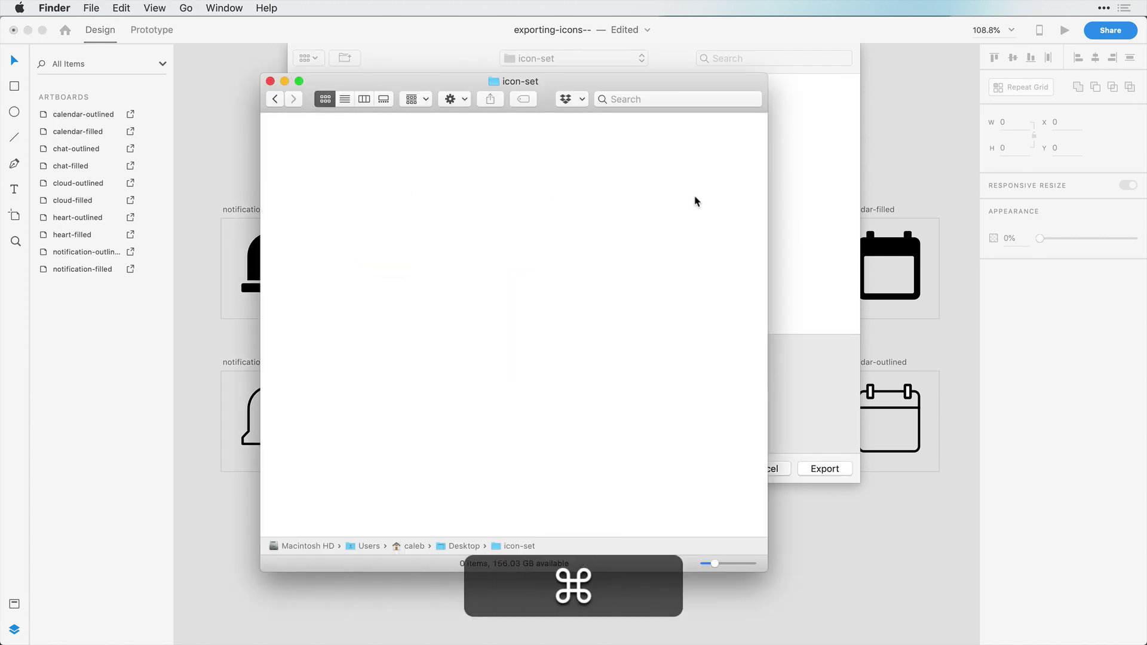
key("super+Tab")
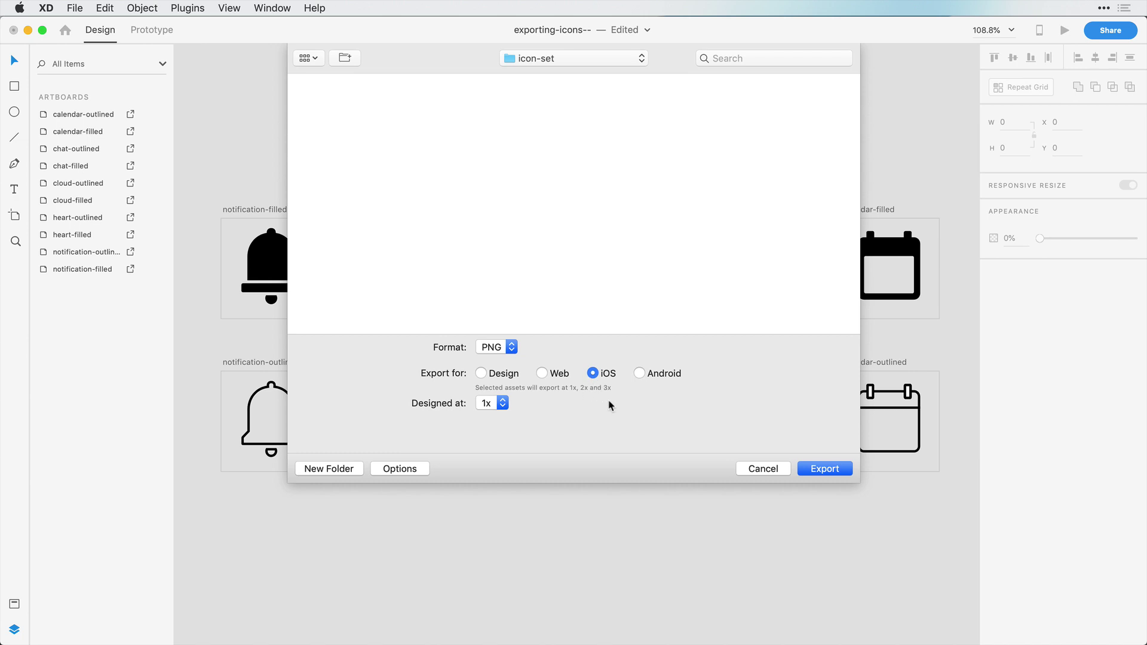
left_click(825, 470)
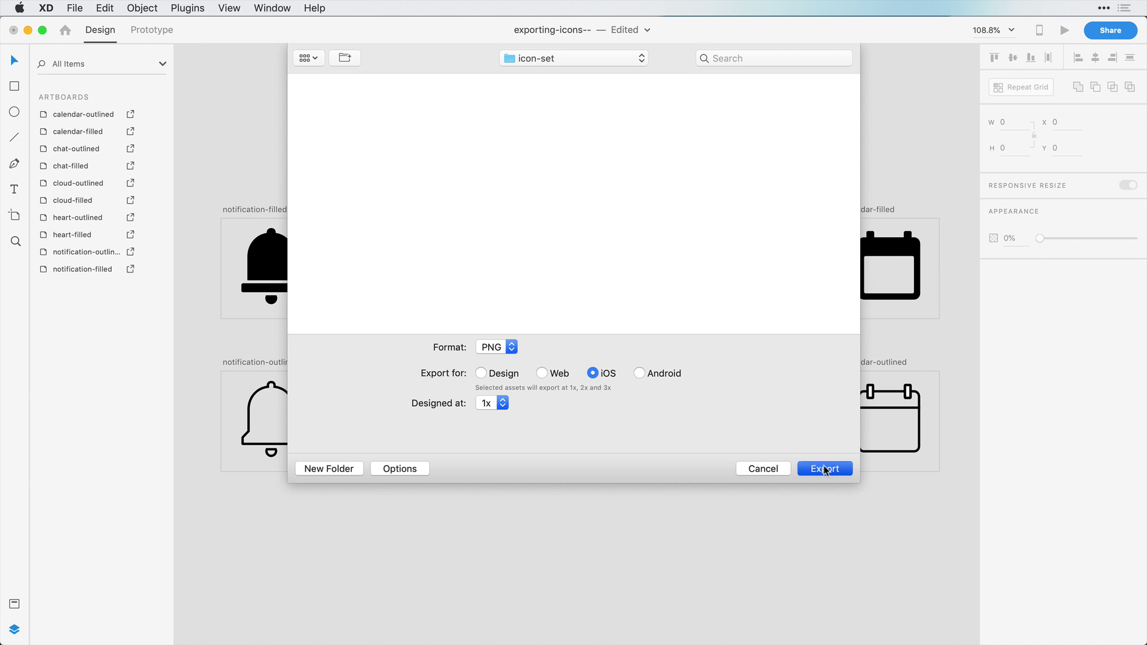
key("super+Tab")
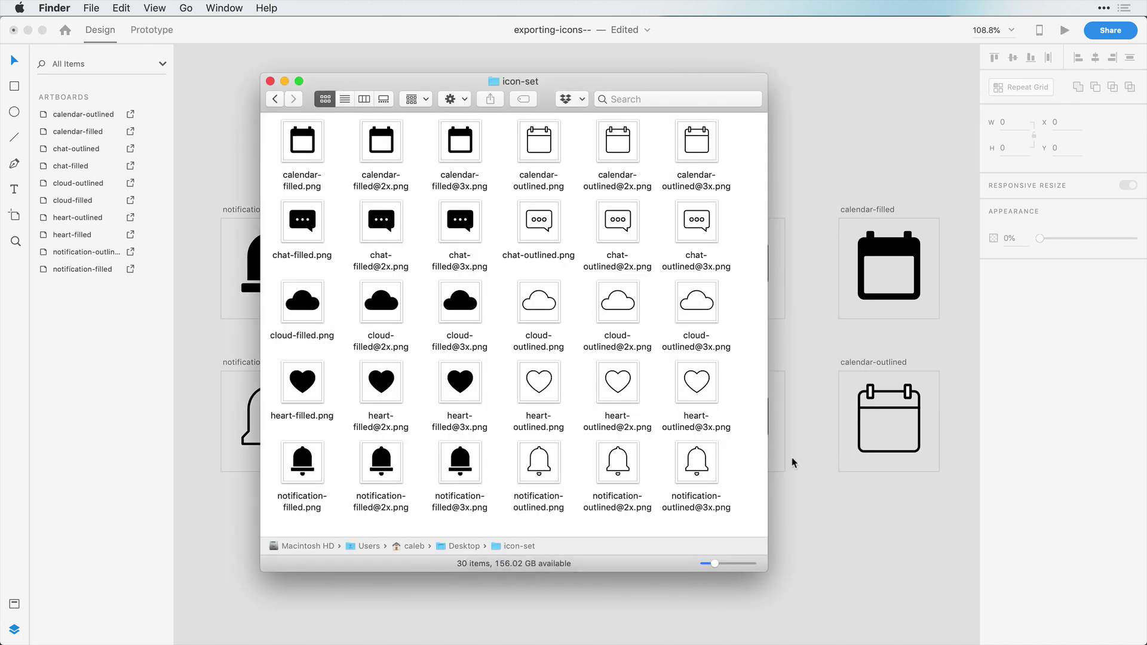
left_click(303, 234)
left_click(387, 250)
left_click(461, 242)
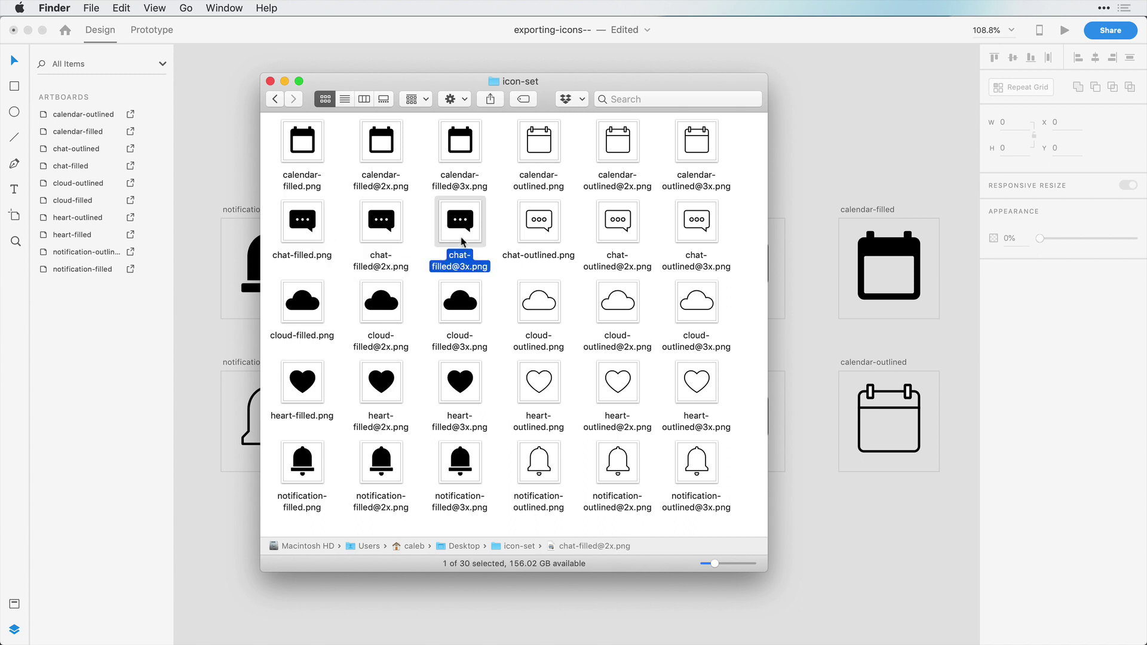
left_click(313, 230)
key("space")
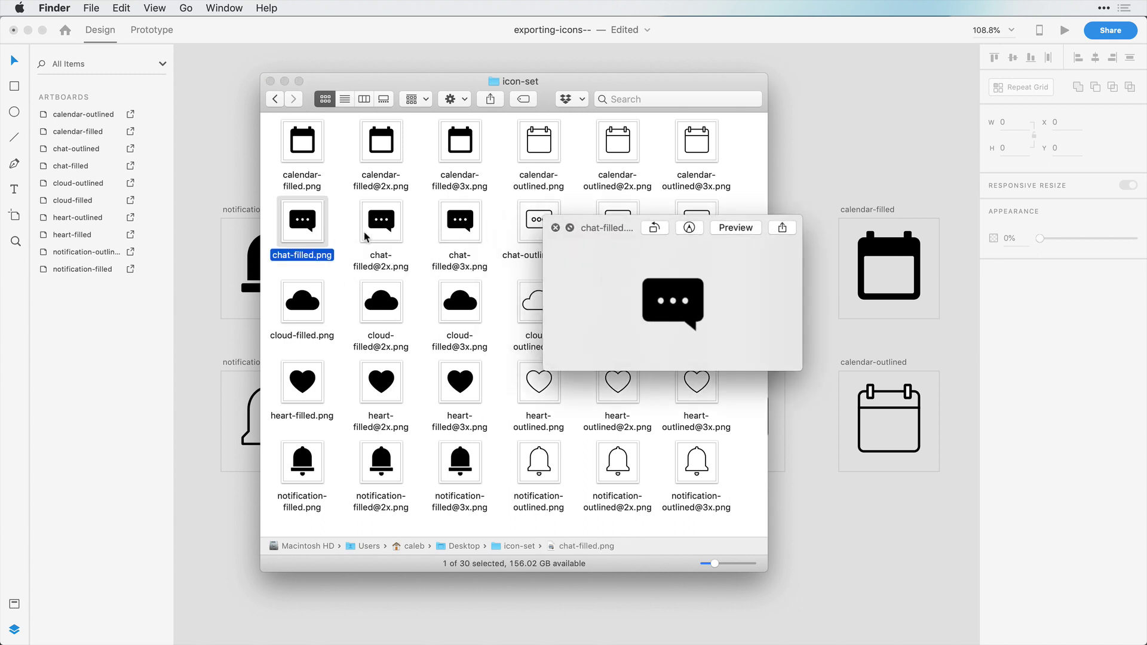
left_click_drag(543, 217, 329, 81)
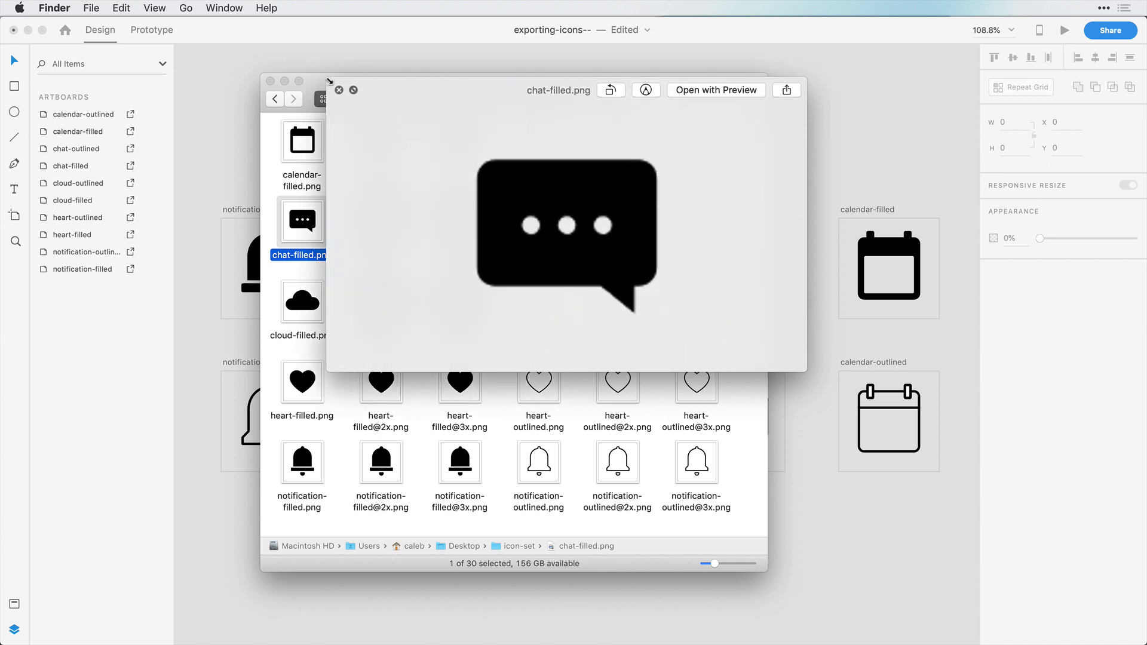
left_click_drag(805, 372, 733, 377)
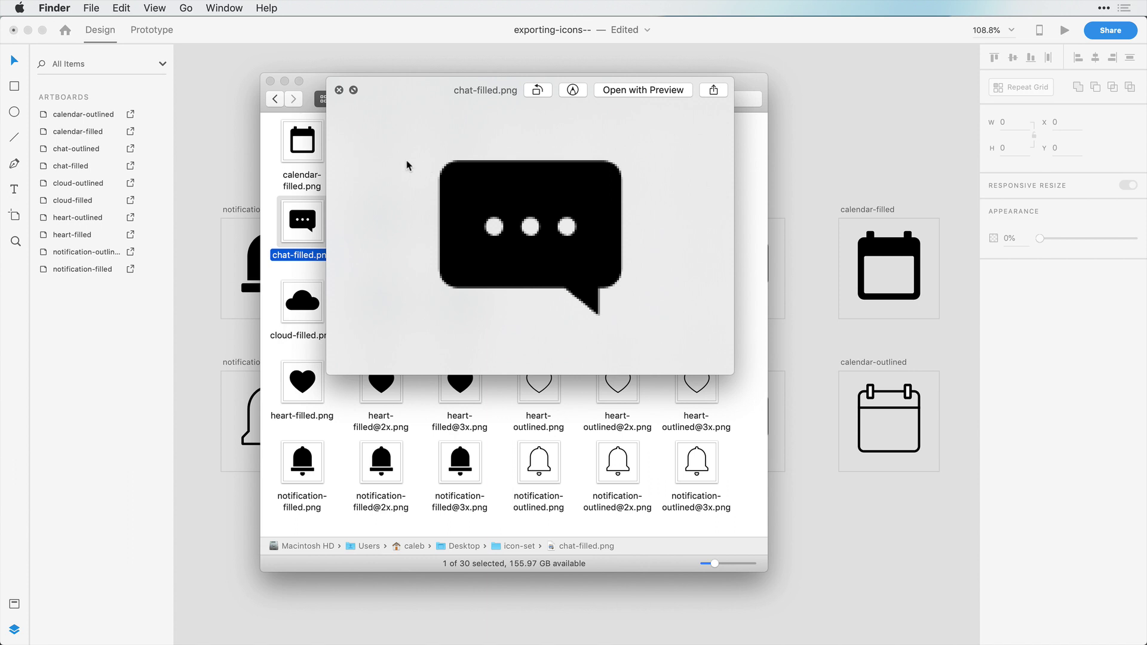
key("Right")
left_click_drag(734, 376, 734, 376)
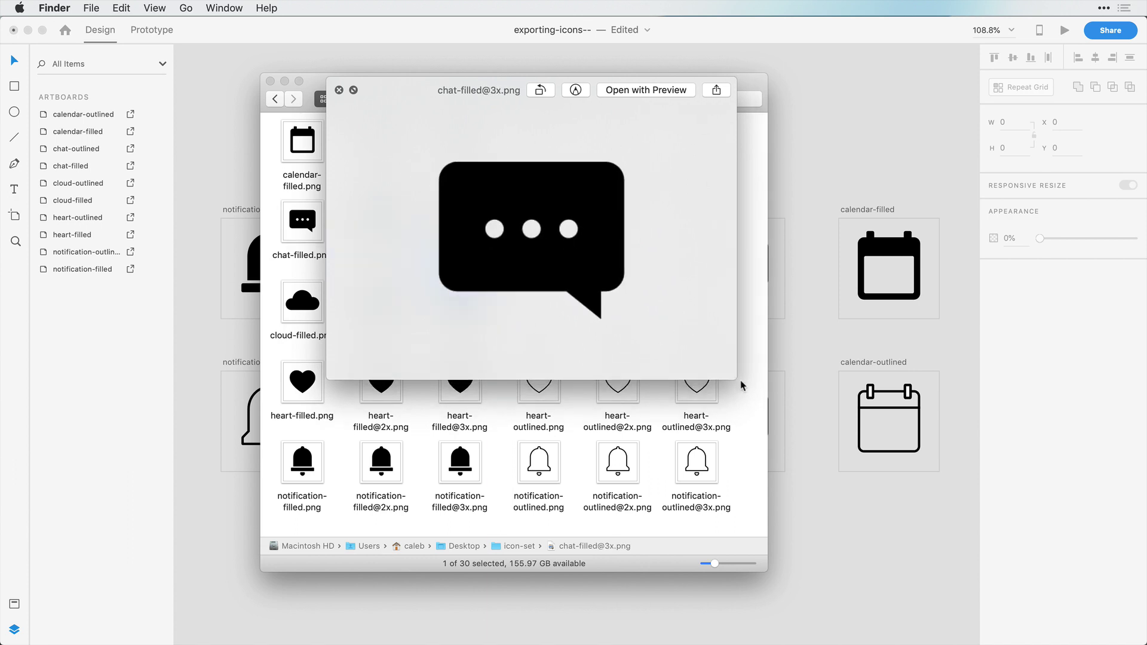
key("Right")
left_click_drag(738, 376, 730, 374)
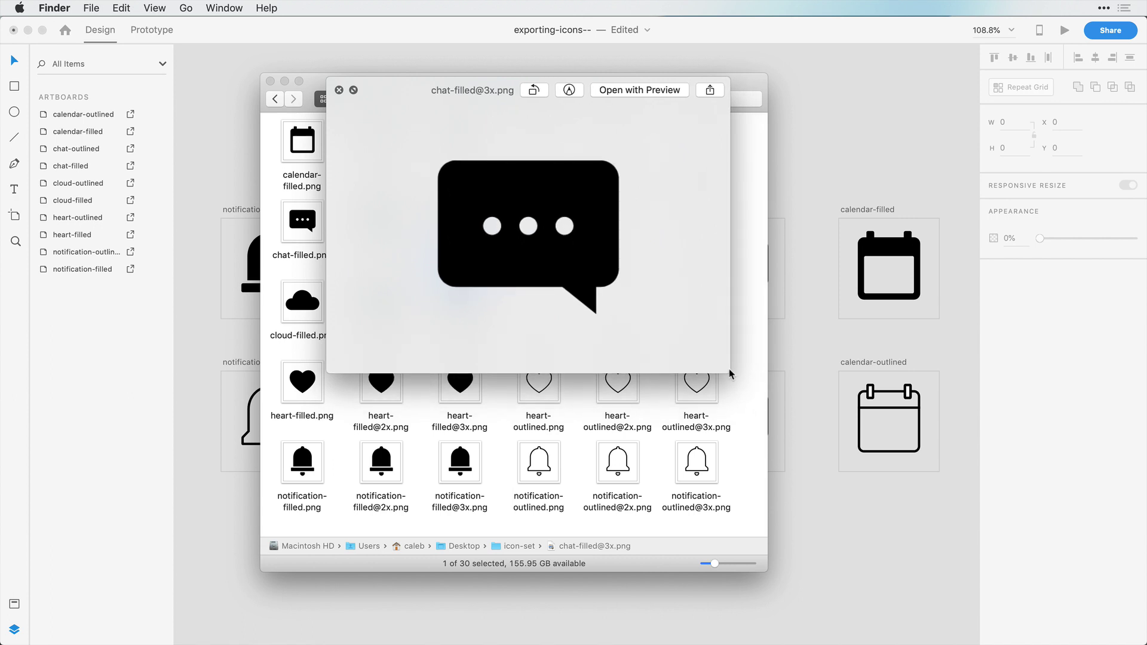
key("Left")
key("Left")
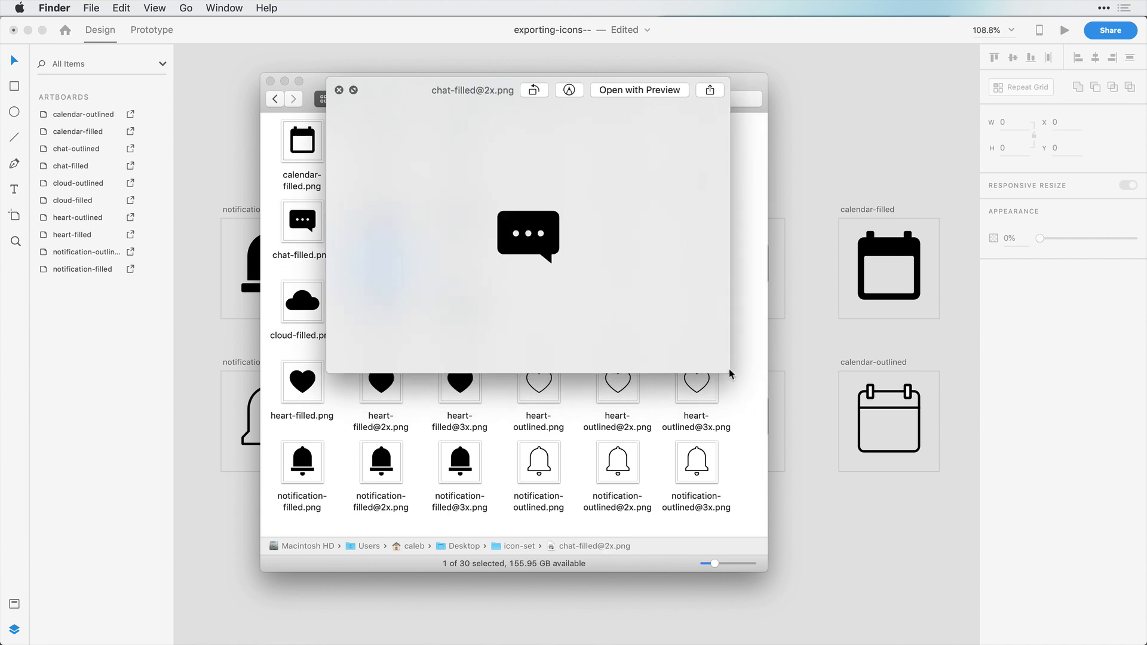
key("space")
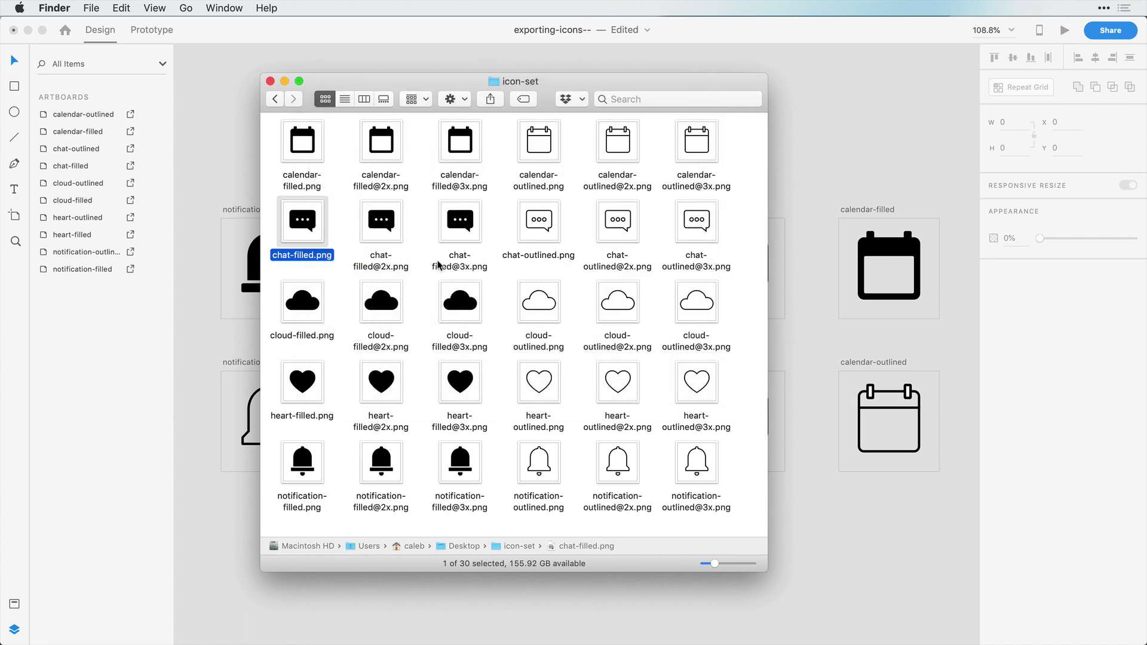
left_click(420, 267)
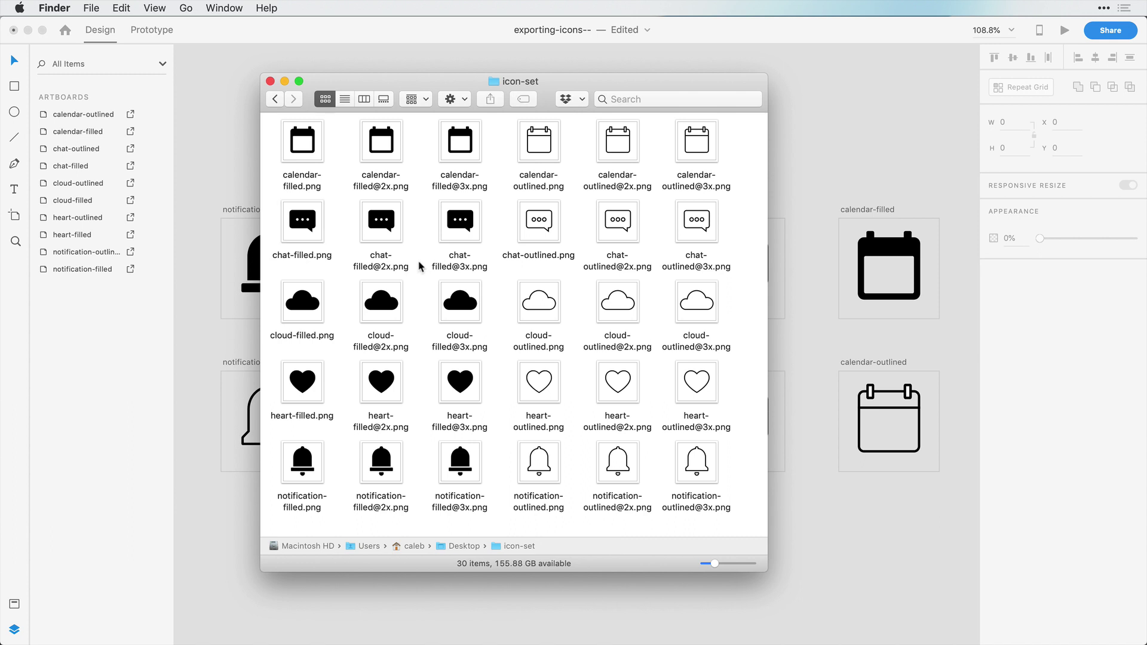